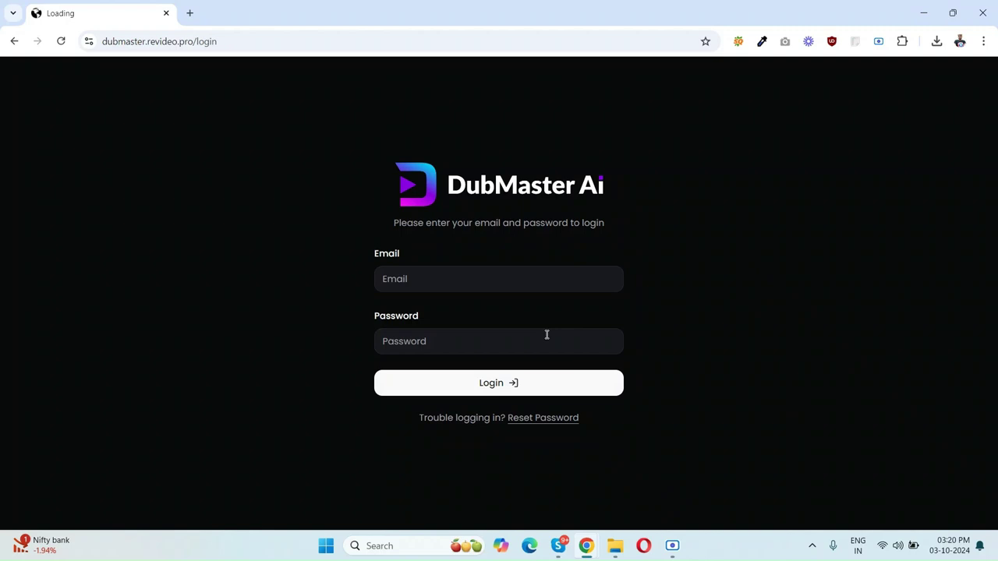
Step: Log in to DubMaster AI with the account e-mail, correcting its typo, and the pasted password
{"action": "left_click", "coordinate": [471, 281]}
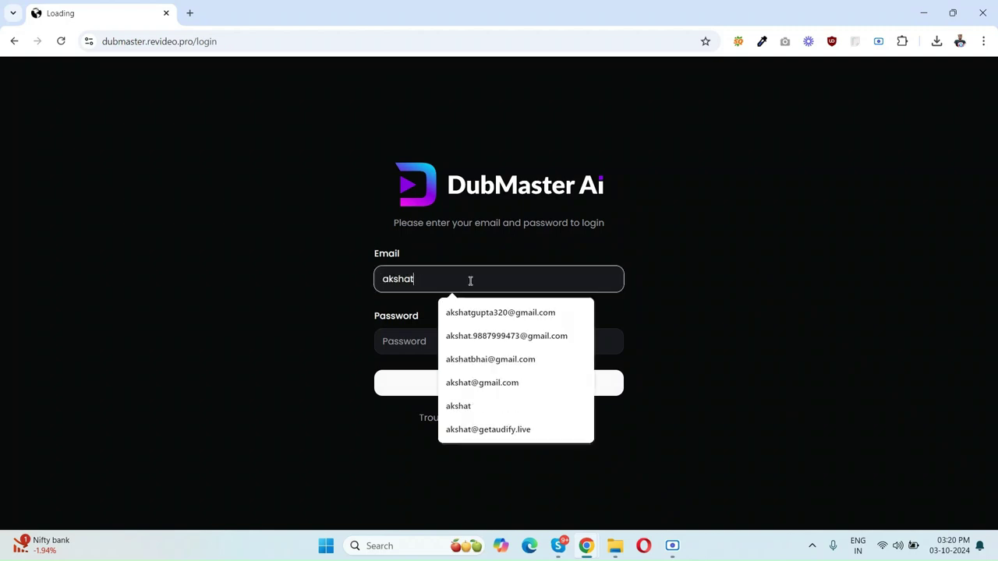
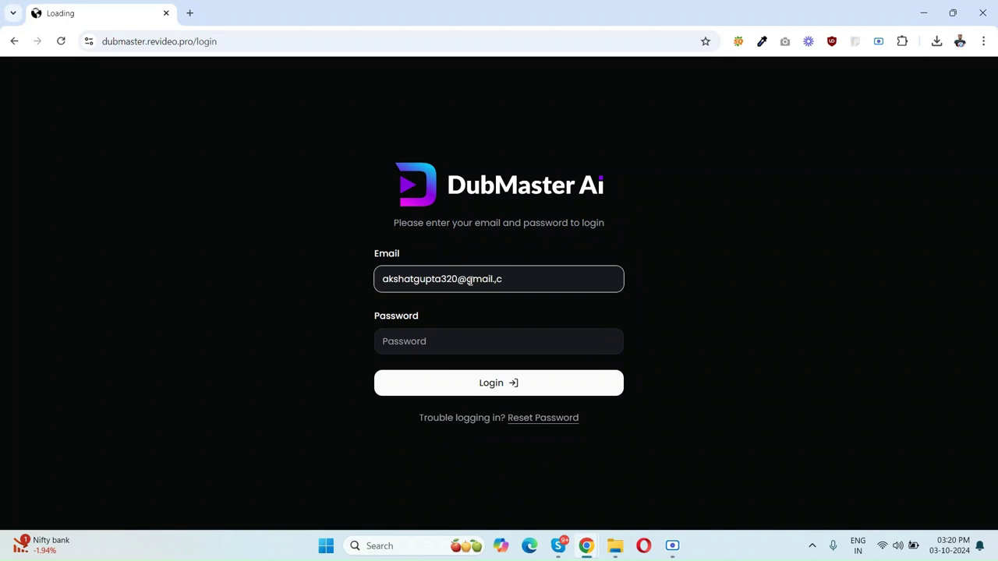
{"action": "type", "text": ".com"}
{"action": "key", "text": "Tab"}
{"action": "key", "text": "ctrl+v"}
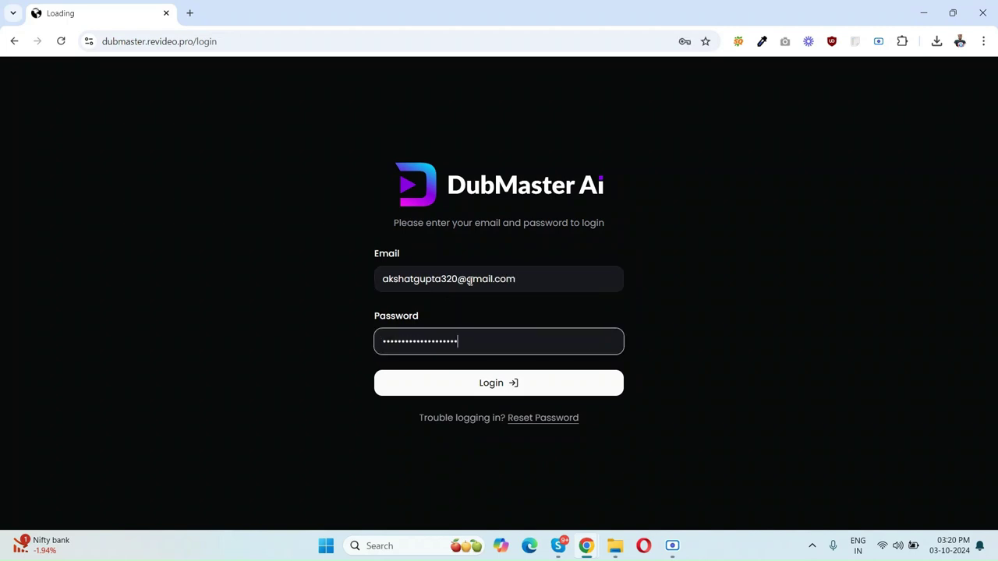
{"action": "left_click", "coordinate": [488, 391]}
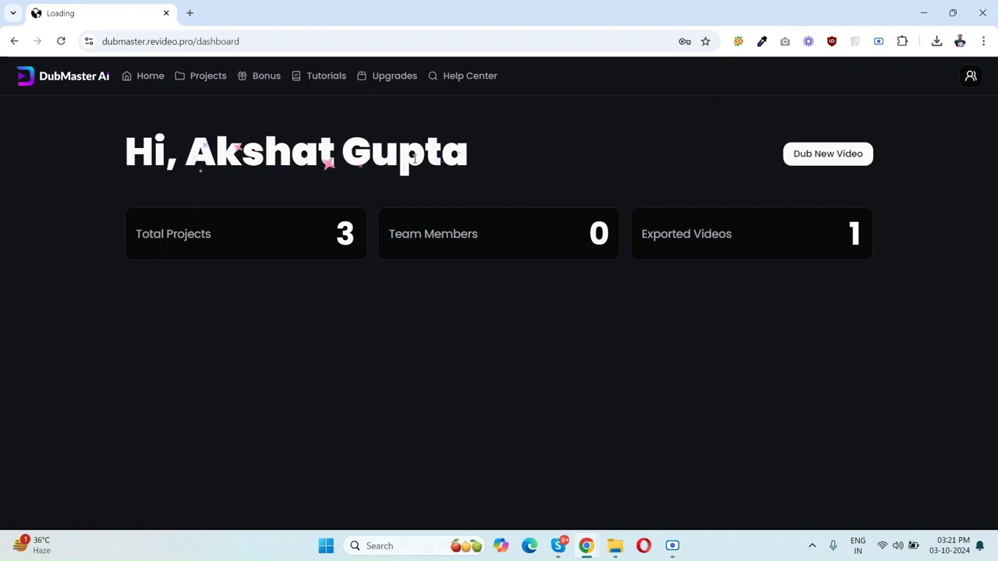
Step: Start a new dub, then search YouTube for 'bill gates interview' in a new tab
{"action": "left_click", "coordinate": [813, 161]}
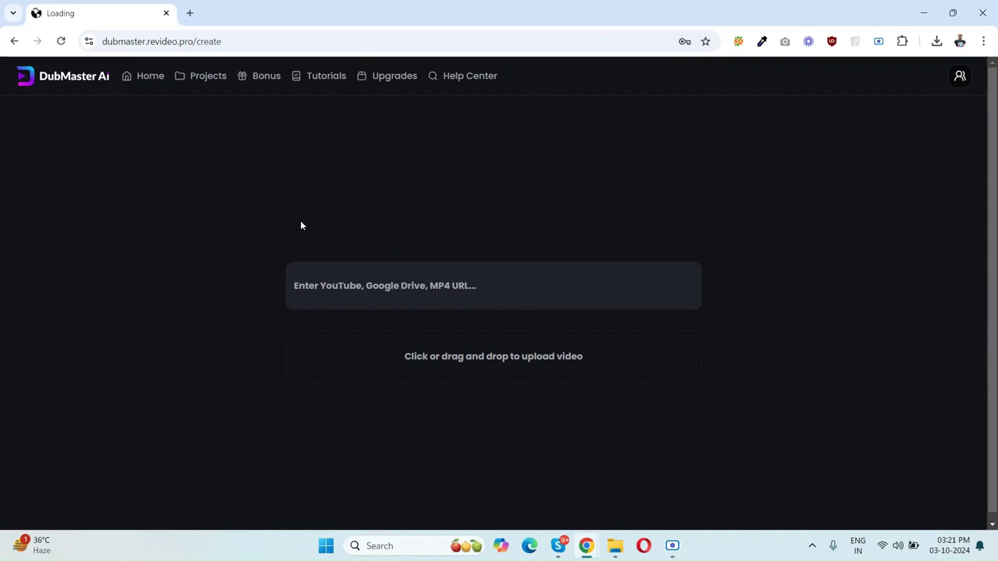
{"action": "key", "text": "ctrl+t"}
{"action": "type", "text": "yo"}
{"action": "key", "text": "Return"}
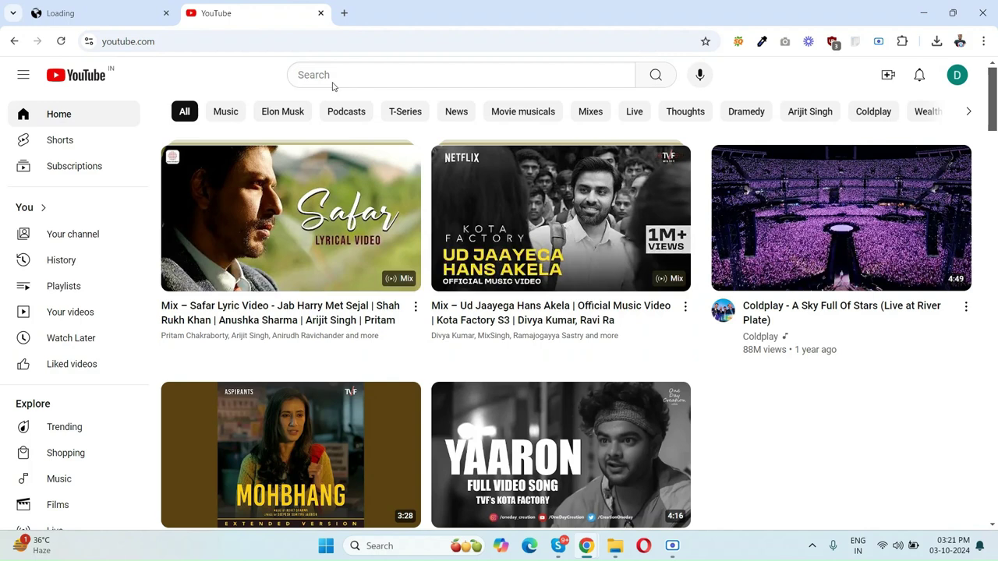
{"action": "left_click", "coordinate": [313, 75]}
{"action": "type", "text": "bil"}
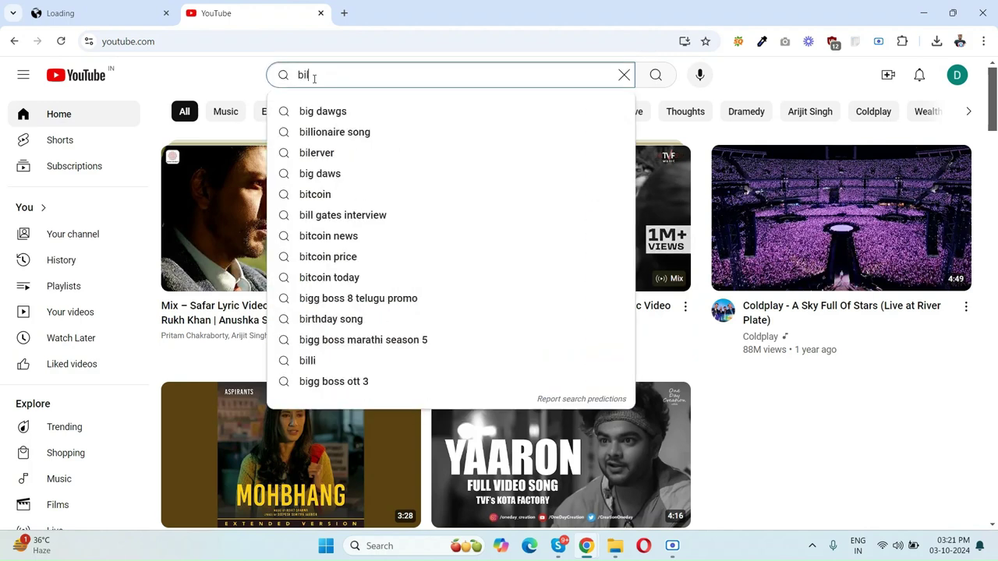
{"action": "type", "text": "l gates interview"}
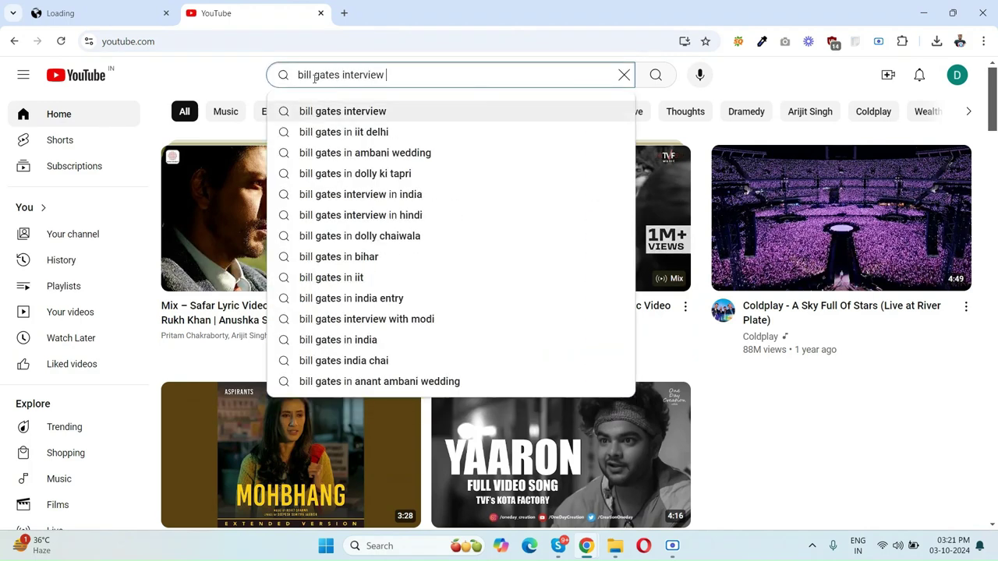
{"action": "key", "text": "Return"}
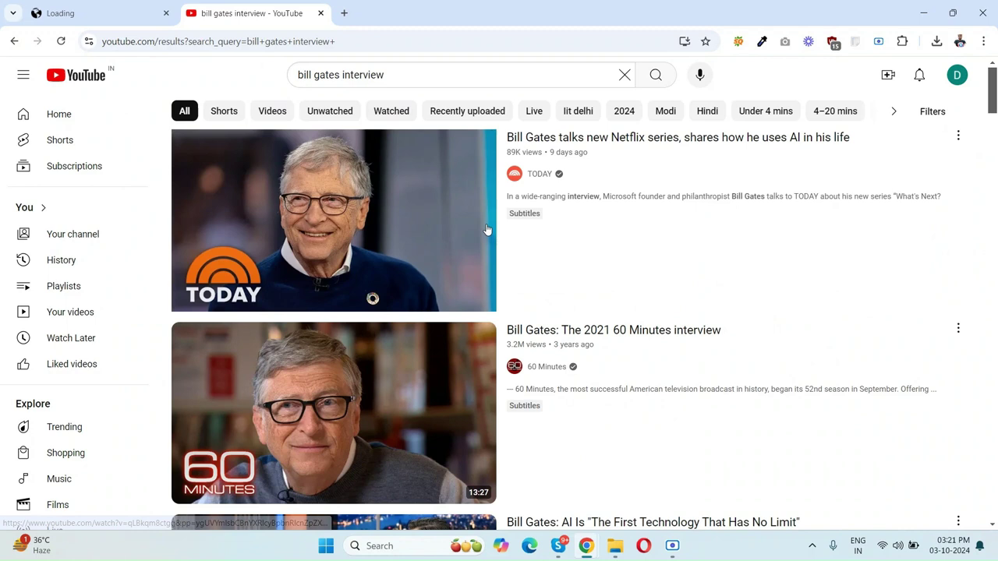
Step: Open the Late Show Bill Gates video, pause it, and copy its video URL
{"action": "mouse_move", "coordinate": [410, 287]}
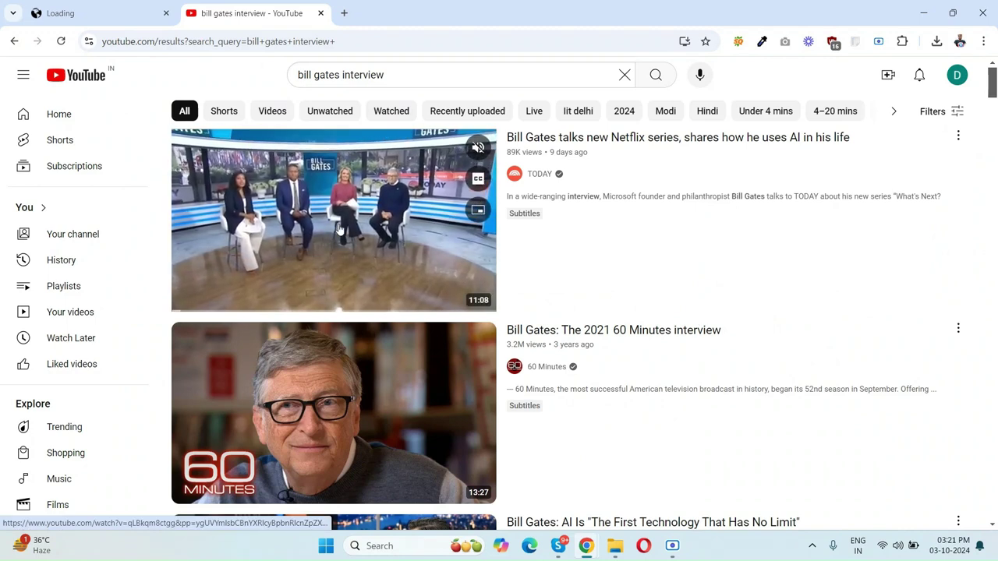
{"action": "scroll", "coordinate": [355, 269], "scroll_direction": "down", "scroll_amount": 2}
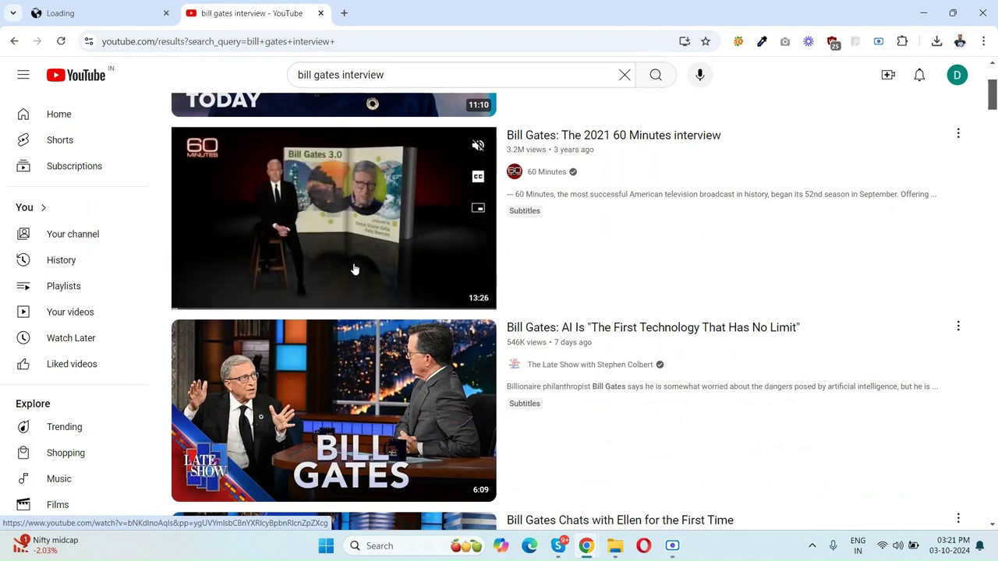
{"action": "scroll", "coordinate": [390, 323], "scroll_direction": "down", "scroll_amount": 1}
{"action": "scroll", "coordinate": [389, 323], "scroll_direction": "down", "scroll_amount": 1}
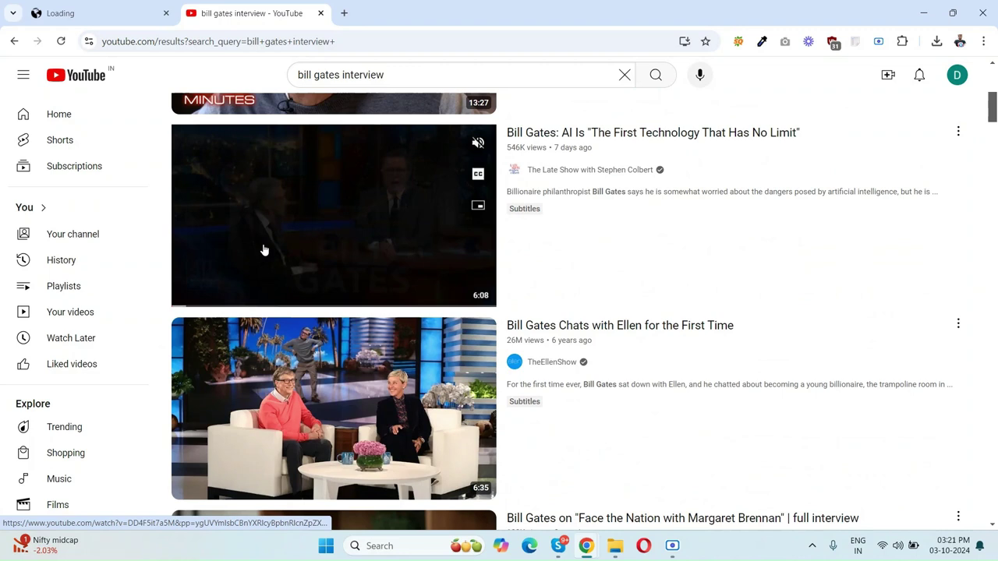
{"action": "left_click", "coordinate": [286, 236]}
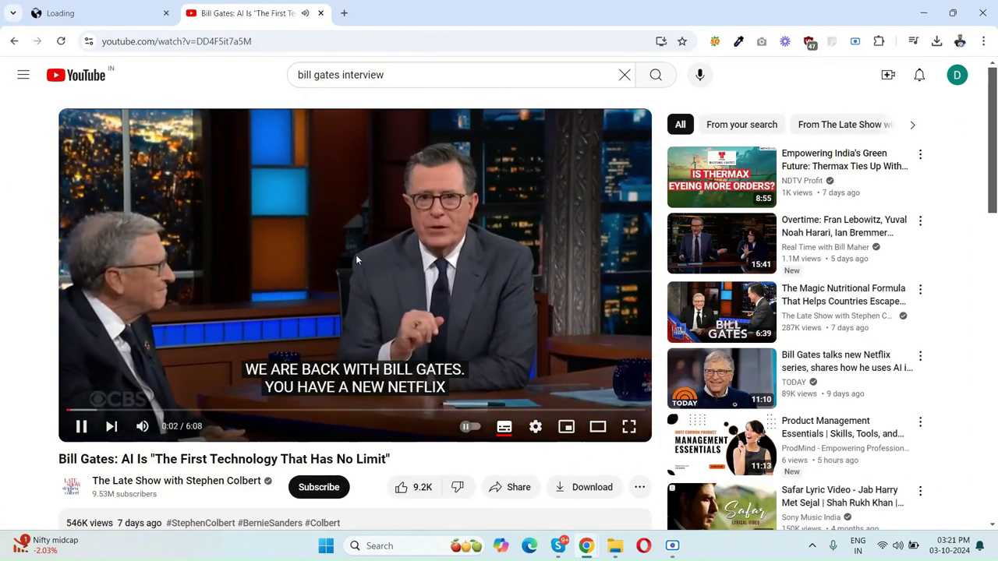
{"action": "left_click", "coordinate": [593, 319]}
{"action": "right_click", "coordinate": [351, 186]}
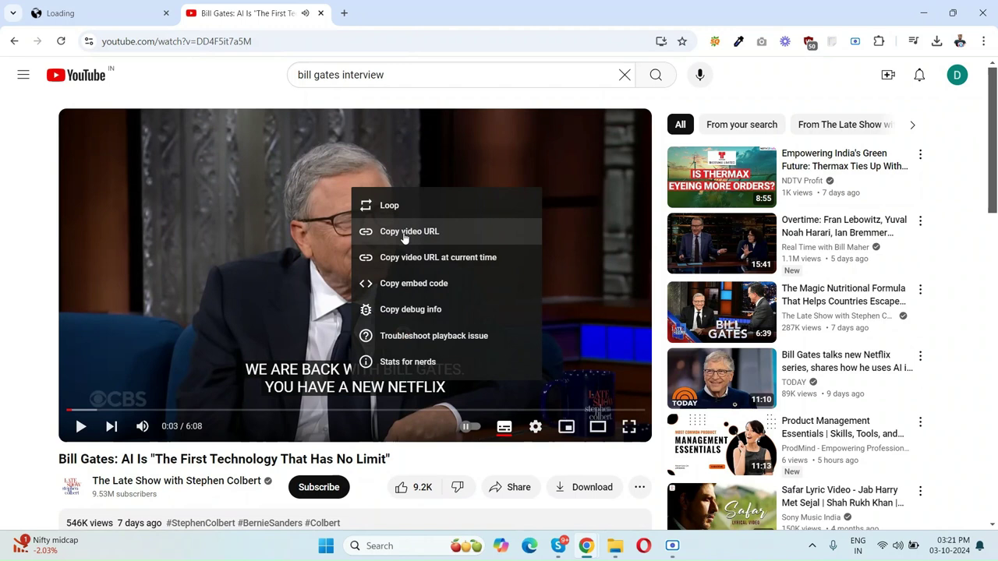
{"action": "left_click", "coordinate": [407, 237]}
Step: Paste the YouTube link and title the project 'Bill Gates Dub Video'
{"action": "left_click", "coordinate": [152, 11]}
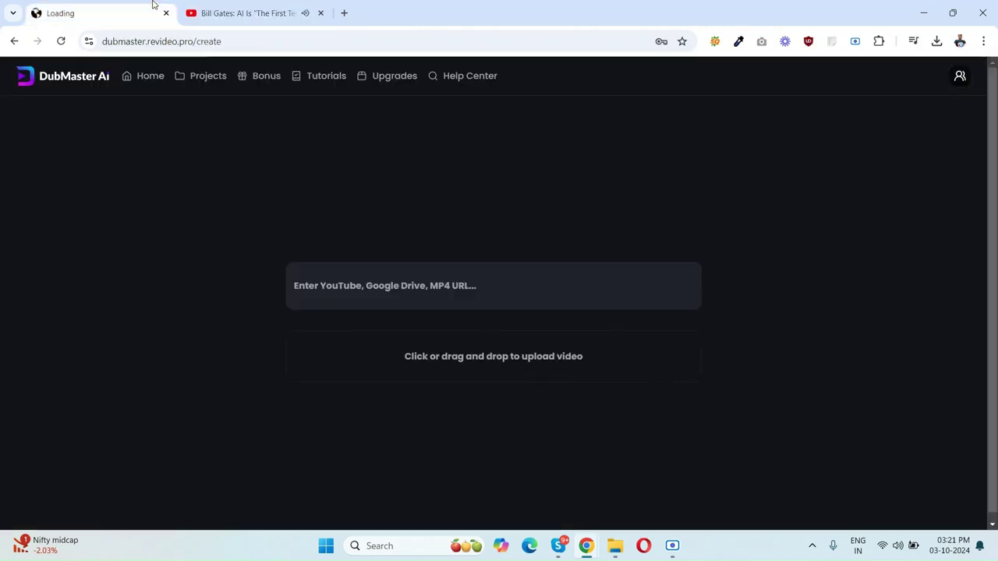
{"action": "left_click", "coordinate": [362, 286]}
{"action": "key", "text": "ctrl+v"}
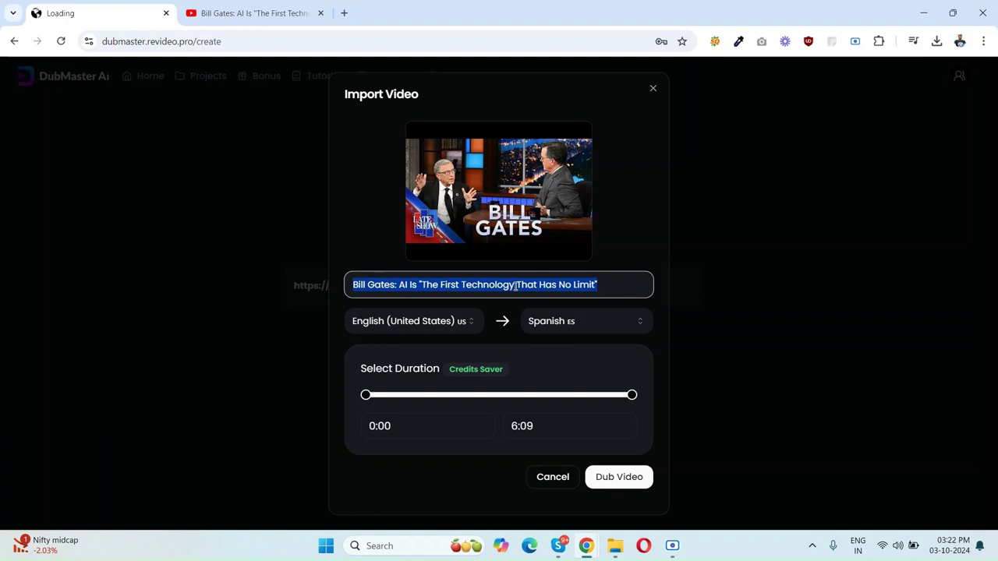
{"action": "type", "text": "Bill Hates"}
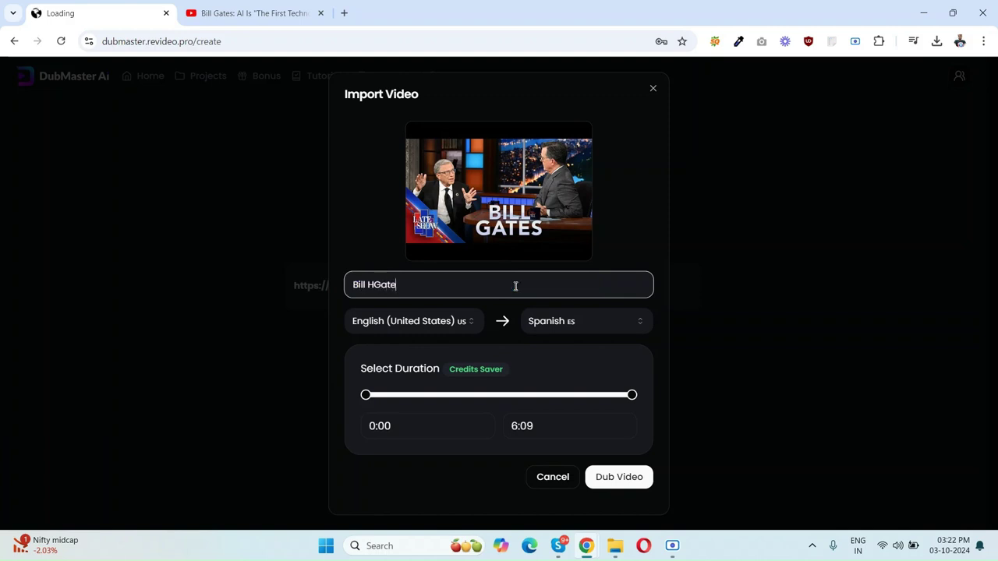
{"action": "key", "text": "BackSpace"}
{"action": "key", "text": "BackSpace"}
{"action": "key", "text": "BackSpace"}
{"action": "key", "text": "BackSpace"}
{"action": "key", "text": "BackSpace"}
{"action": "type", "text": "Gates Dub Video"}
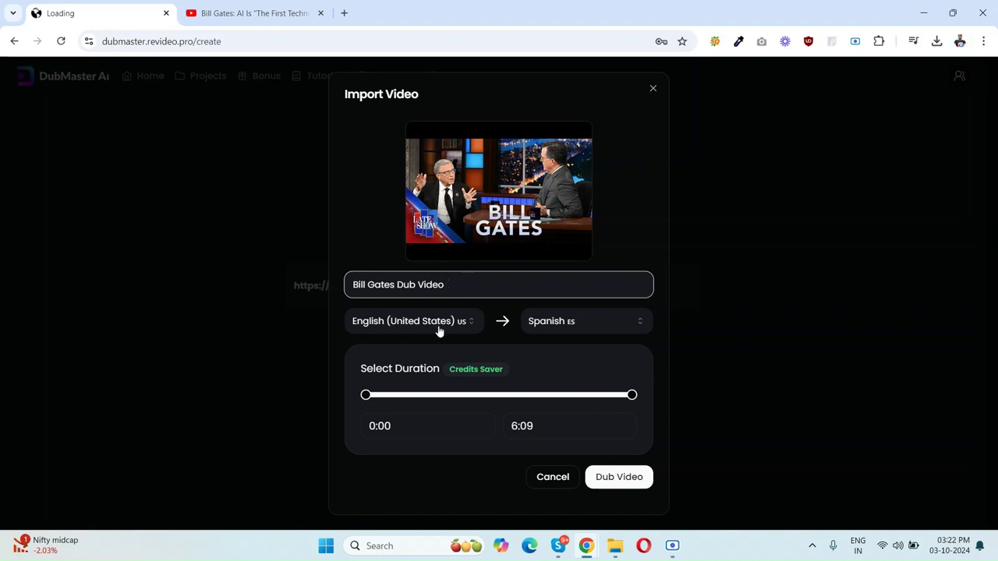
Step: Set the dub target language to French
{"action": "left_click", "coordinate": [589, 328]}
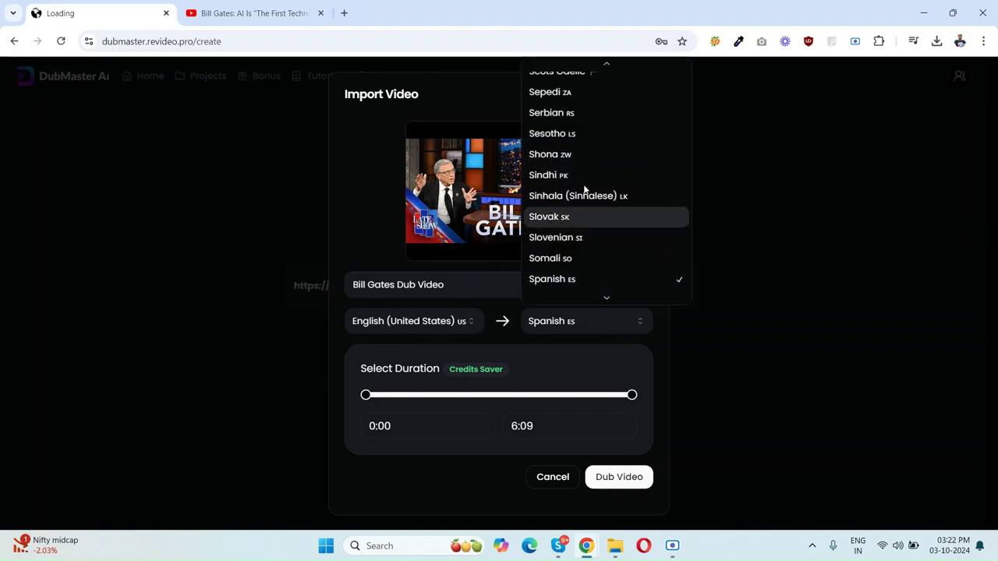
{"action": "scroll", "coordinate": [587, 191], "scroll_direction": "up", "scroll_amount": 15}
{"action": "scroll", "coordinate": [592, 149], "scroll_direction": "down", "scroll_amount": 12}
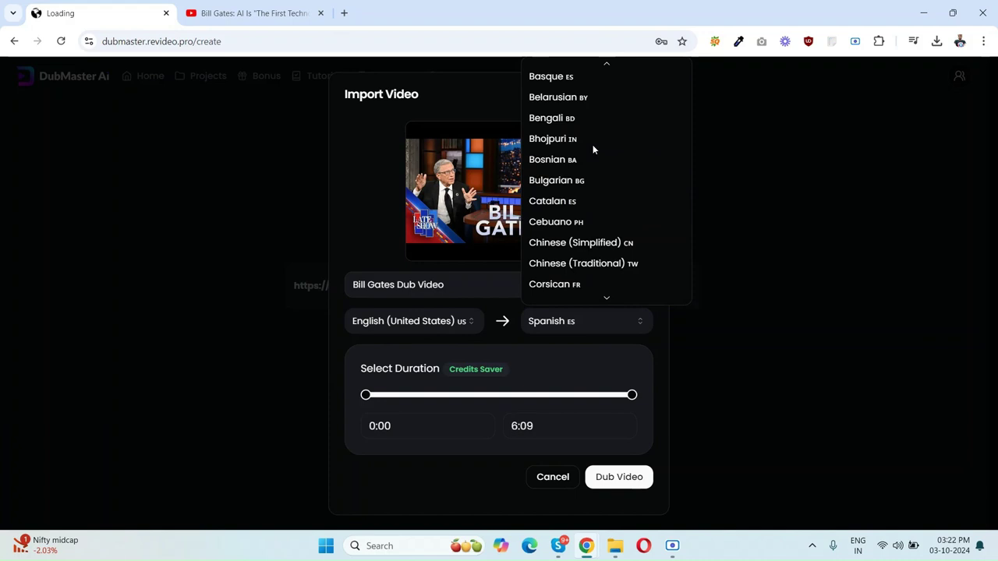
{"action": "scroll", "coordinate": [592, 145], "scroll_direction": "down", "scroll_amount": 15}
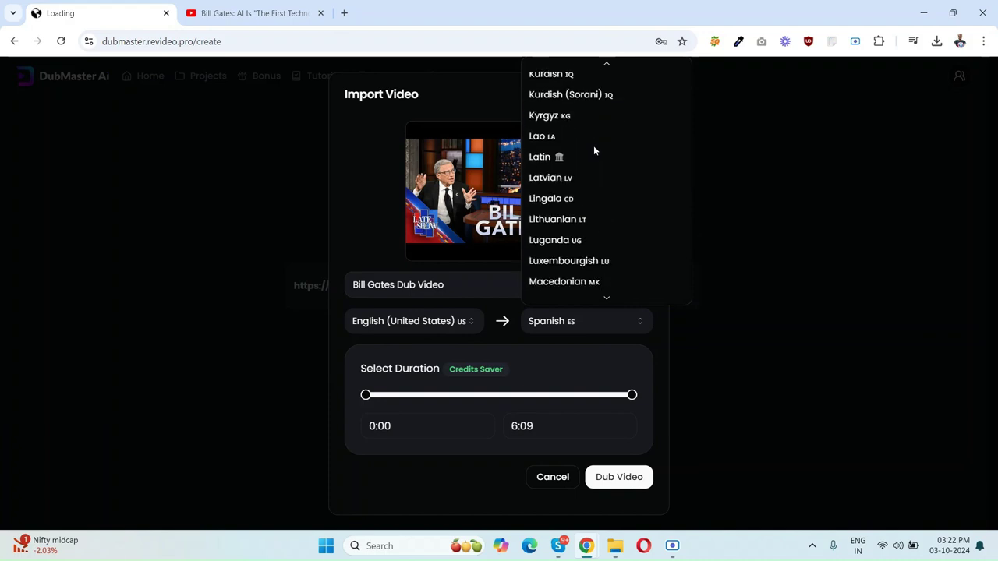
{"action": "scroll", "coordinate": [595, 150], "scroll_direction": "down", "scroll_amount": 10}
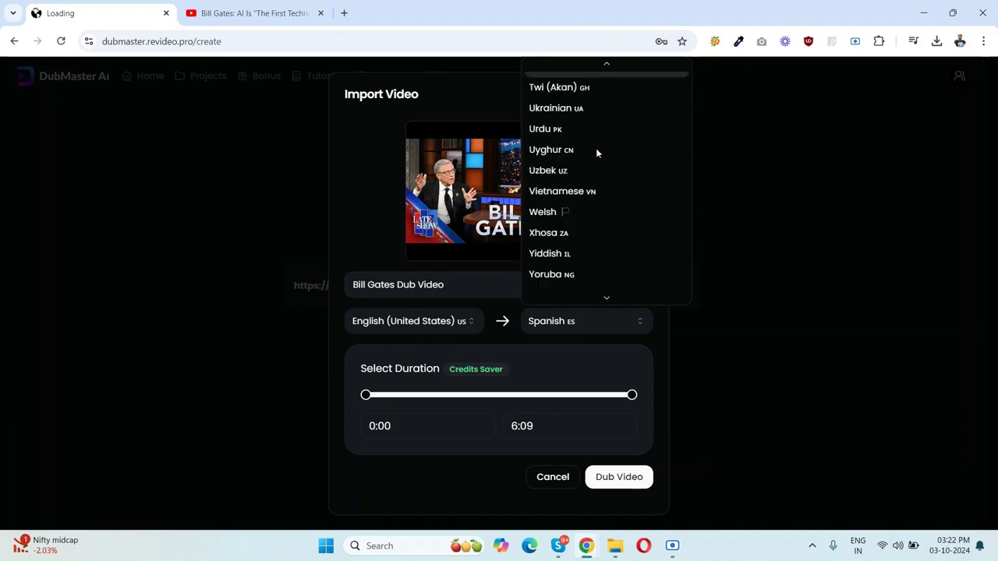
{"action": "scroll", "coordinate": [619, 192], "scroll_direction": "up", "scroll_amount": 12}
{"action": "scroll", "coordinate": [619, 192], "scroll_direction": "up", "scroll_amount": 18}
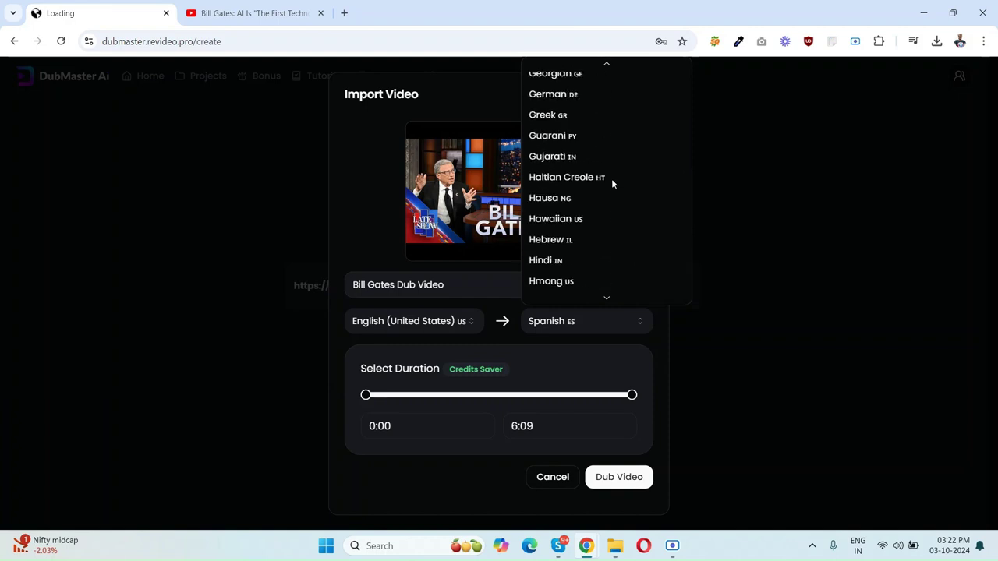
{"action": "scroll", "coordinate": [612, 183], "scroll_direction": "up", "scroll_amount": 3}
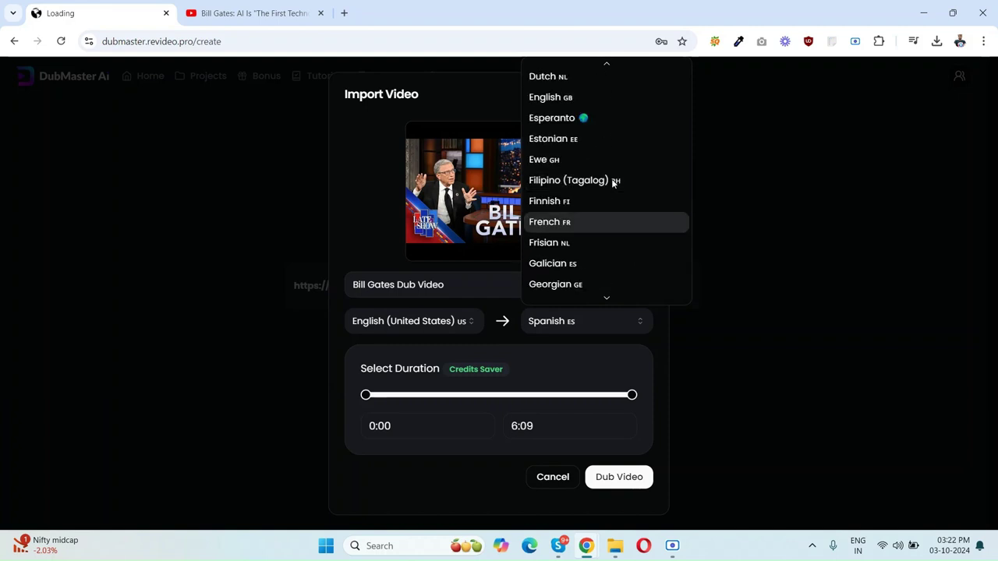
{"action": "left_click", "coordinate": [557, 221]}
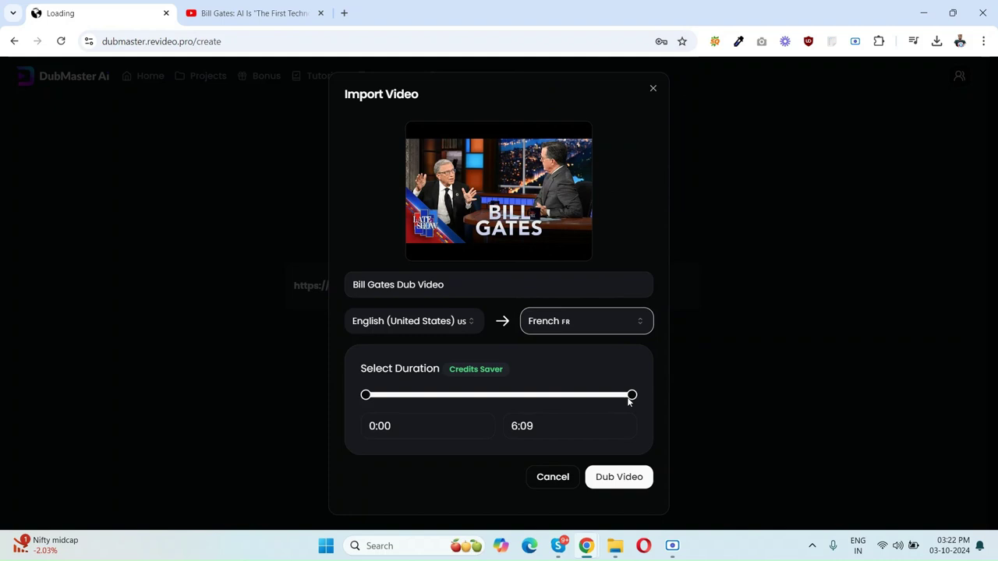
Step: Keep the full 0:00–6:09 range and start dubbing the video
{"action": "left_click_drag", "start_coordinate": [630, 396], "coordinate": [647, 406]}
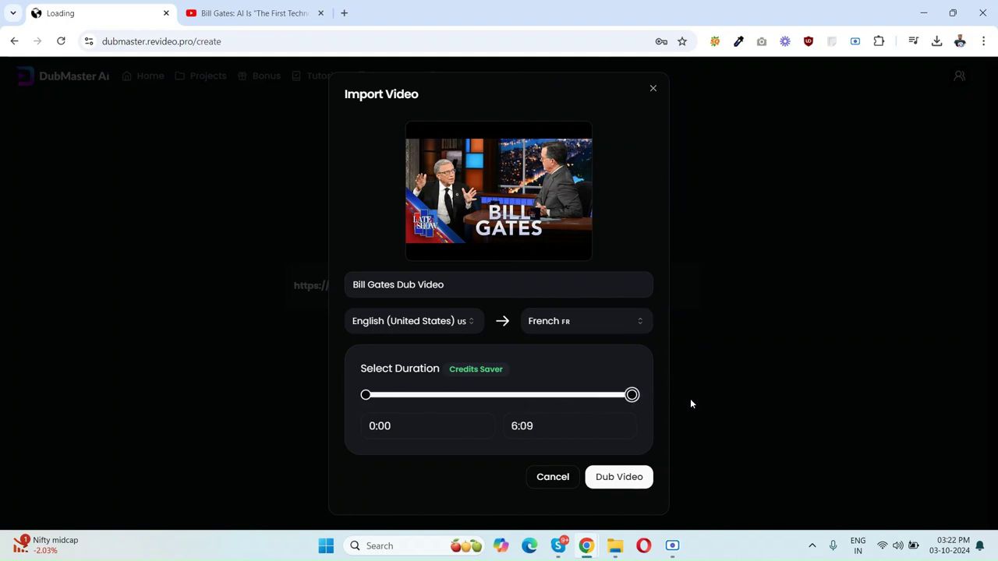
{"action": "left_click_drag", "start_coordinate": [632, 395], "coordinate": [651, 397]}
{"action": "left_click", "coordinate": [624, 481]}
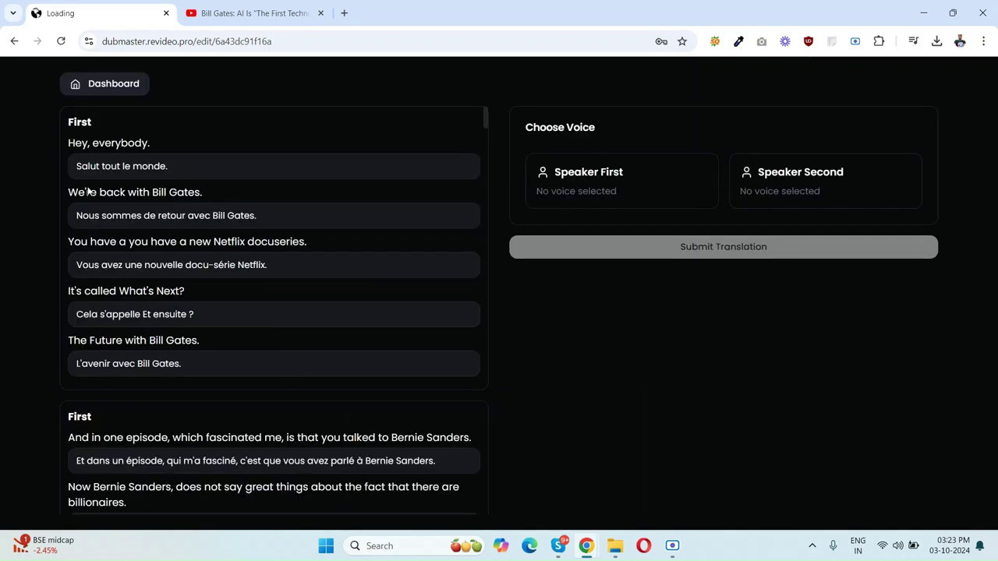
{"action": "scroll", "coordinate": [250, 315], "scroll_direction": "down", "scroll_amount": 10}
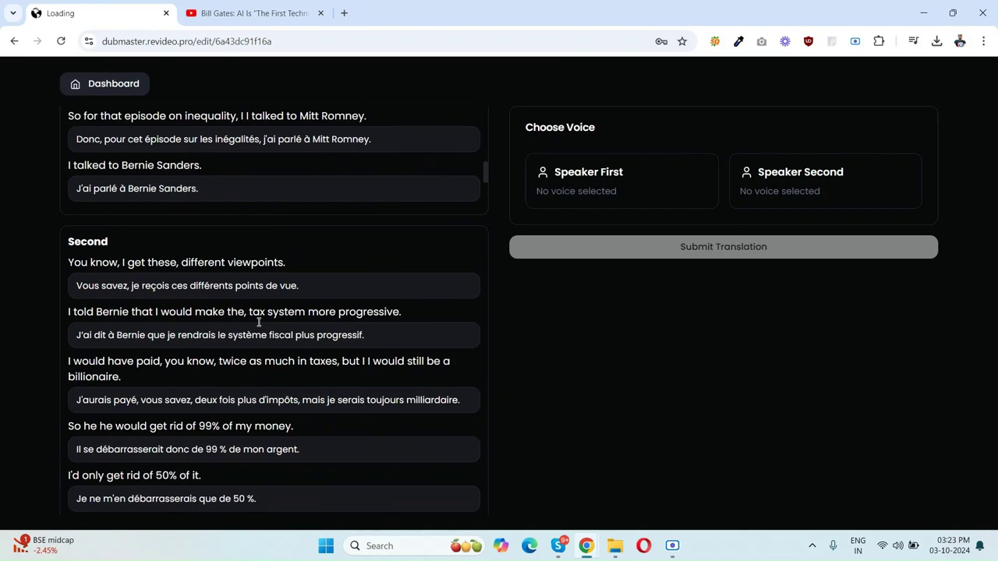
{"action": "scroll", "coordinate": [234, 343], "scroll_direction": "up", "scroll_amount": 10}
{"action": "scroll", "coordinate": [185, 328], "scroll_direction": "down", "scroll_amount": 15}
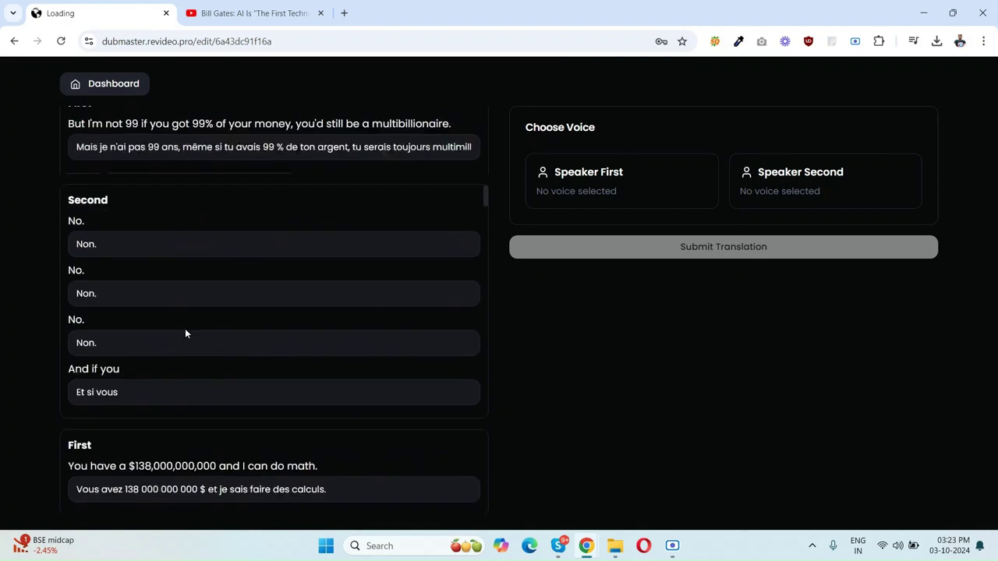
{"action": "scroll", "coordinate": [187, 334], "scroll_direction": "up", "scroll_amount": 15}
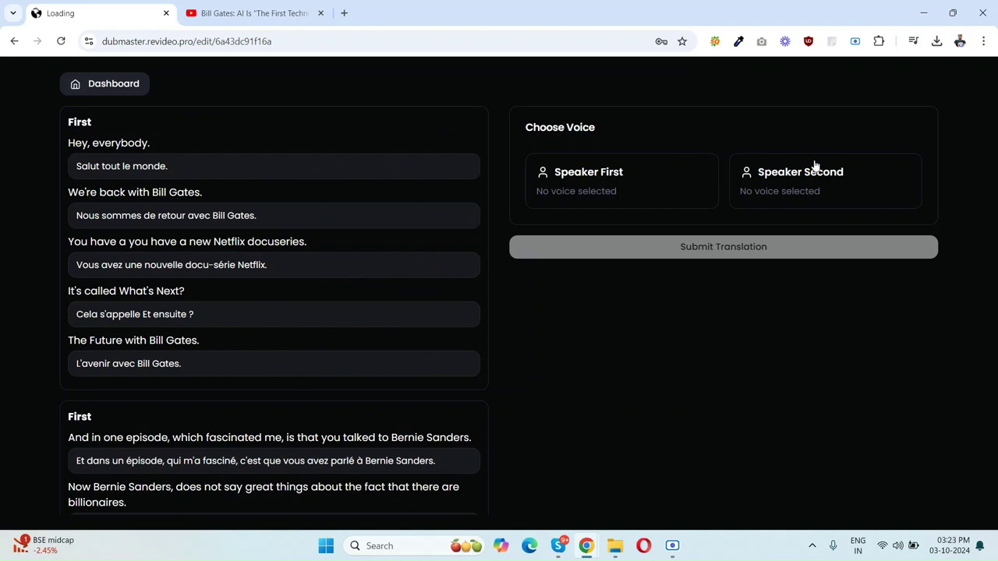
{"action": "left_click", "coordinate": [249, 14]}
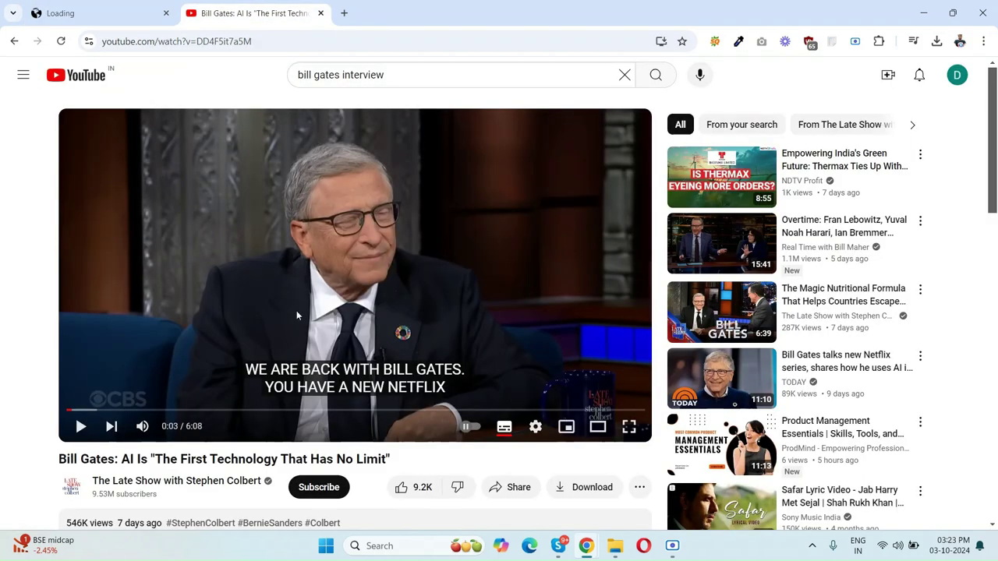
{"action": "left_click_drag", "start_coordinate": [75, 409], "coordinate": [313, 280]}
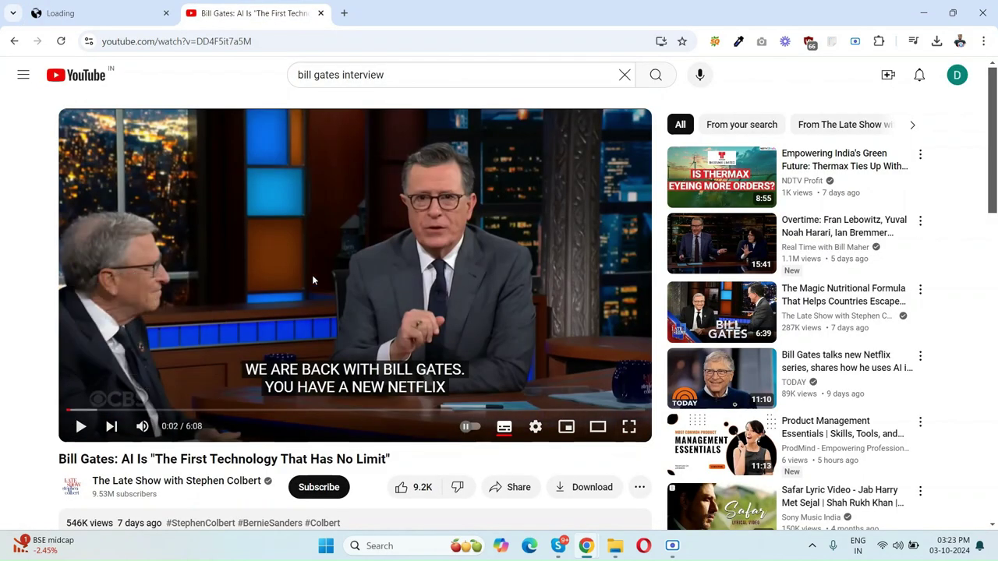
{"action": "left_click", "coordinate": [74, 11]}
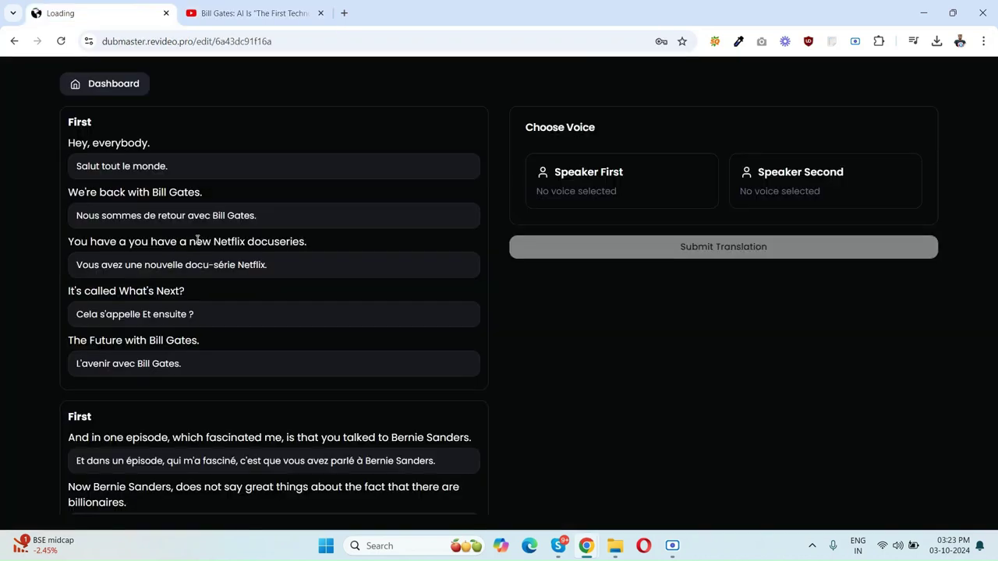
Step: Give Speaker First the French voice Bernard, after previewing Bernard and Daniel
{"action": "left_click", "coordinate": [579, 182]}
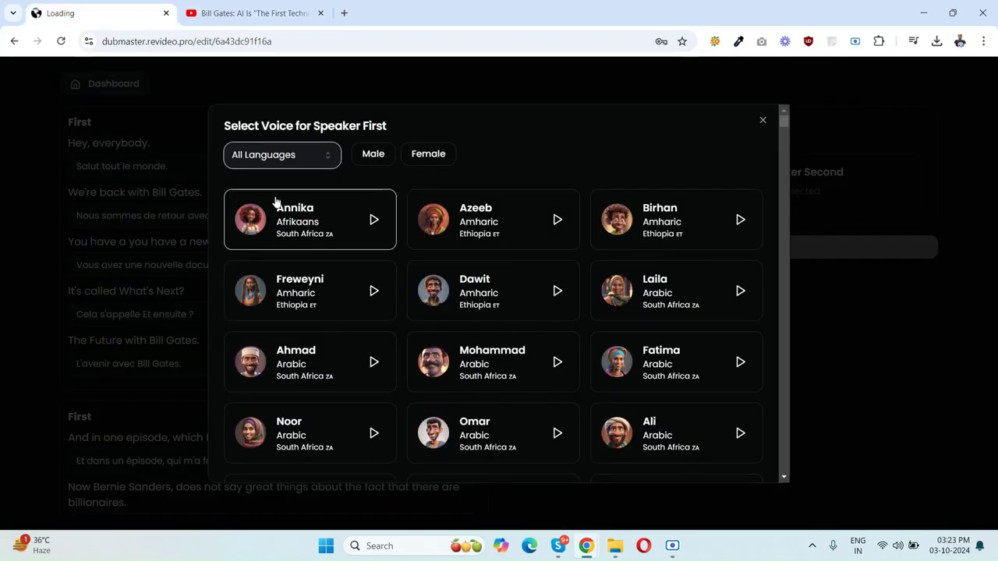
{"action": "left_click", "coordinate": [325, 160]}
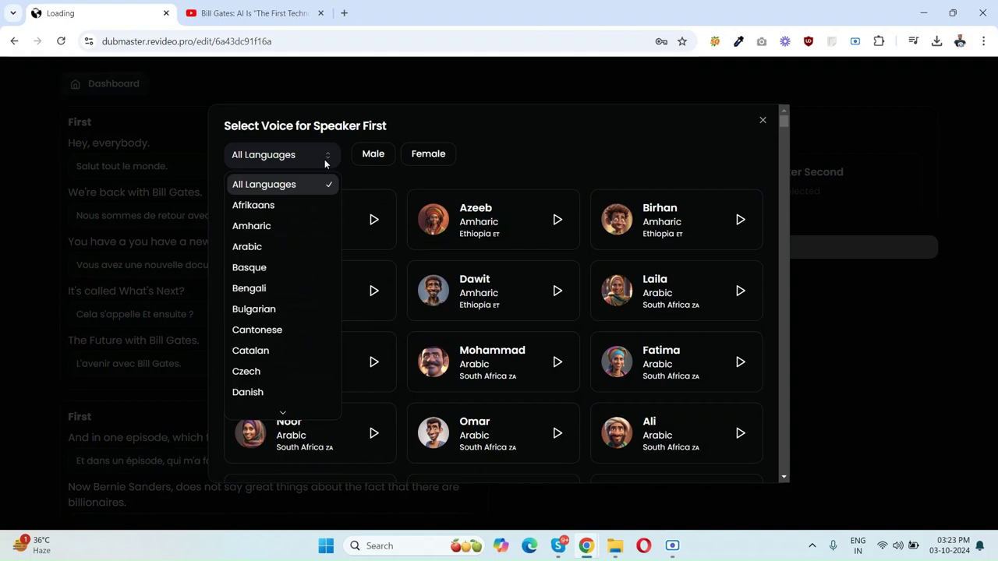
{"action": "type", "text": "fr"}
{"action": "key", "text": "Return"}
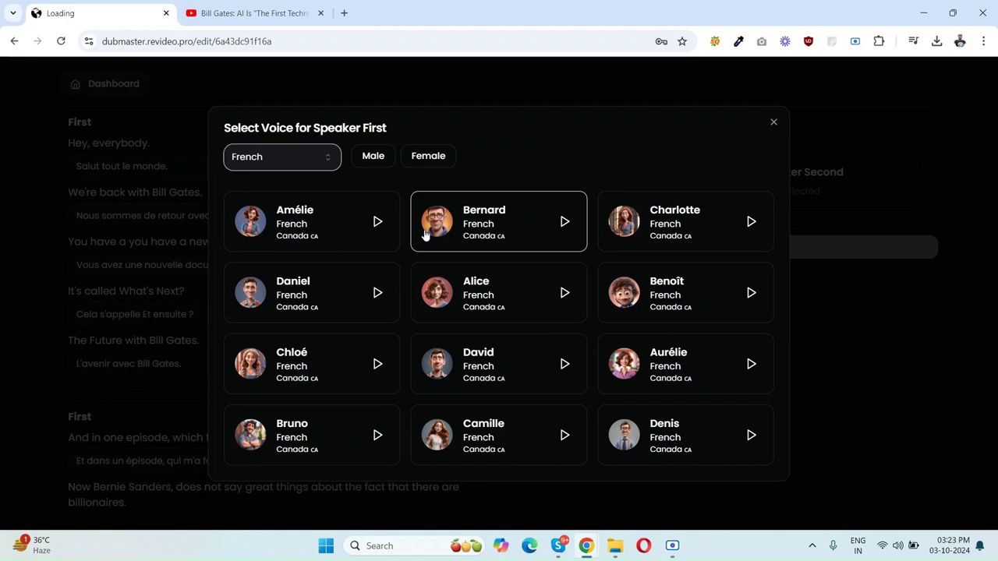
{"action": "left_click", "coordinate": [564, 222]}
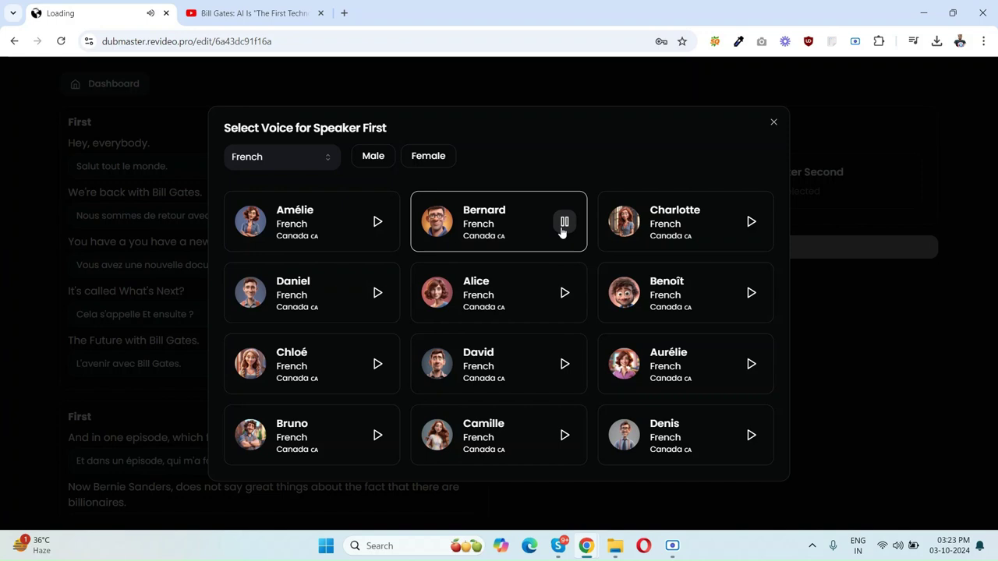
{"action": "left_click", "coordinate": [563, 224]}
{"action": "left_click", "coordinate": [377, 294]}
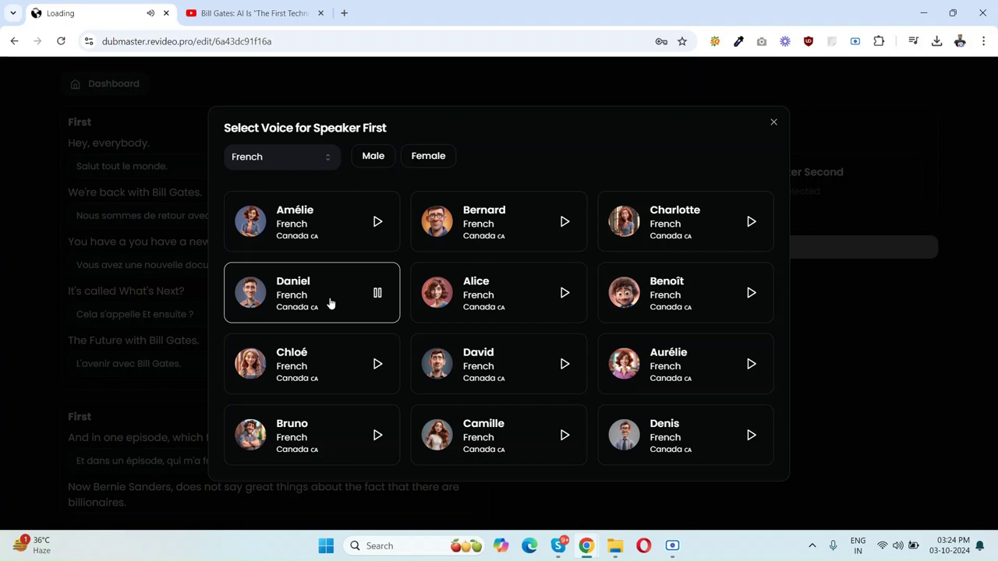
{"action": "left_click", "coordinate": [378, 297]}
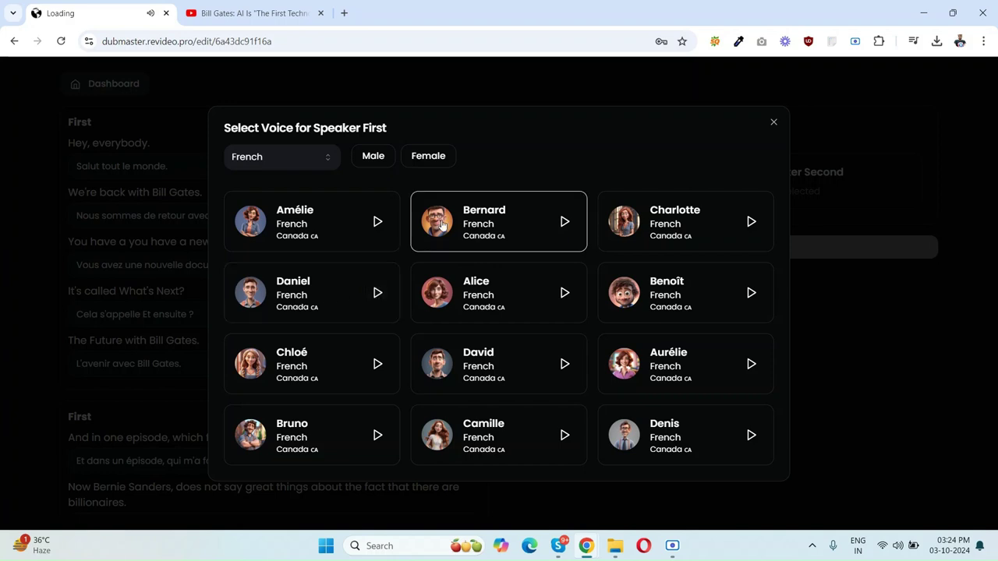
{"action": "left_click", "coordinate": [468, 226]}
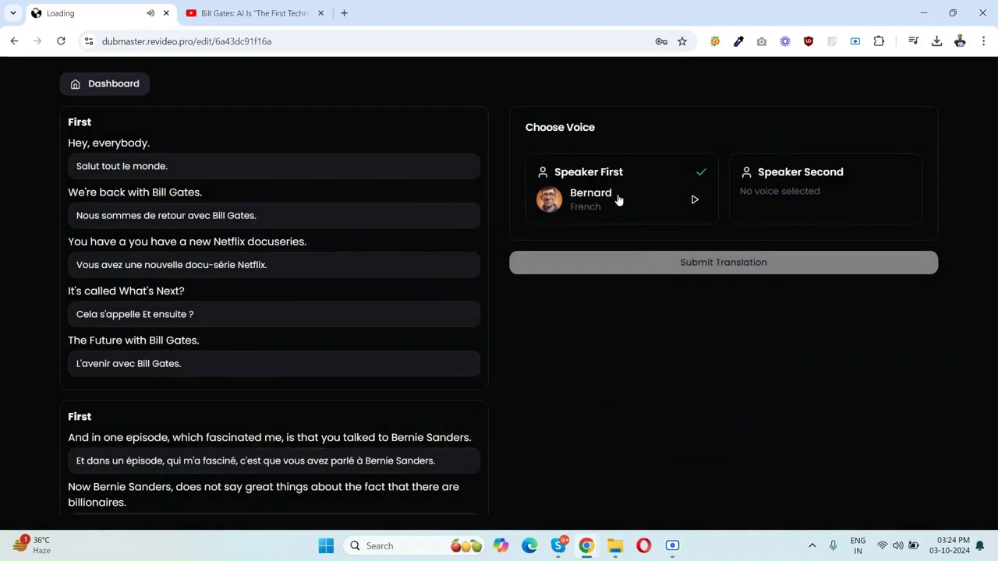
Step: Give Speaker Second the French voice Benoît and submit the translation
{"action": "left_click", "coordinate": [790, 174]}
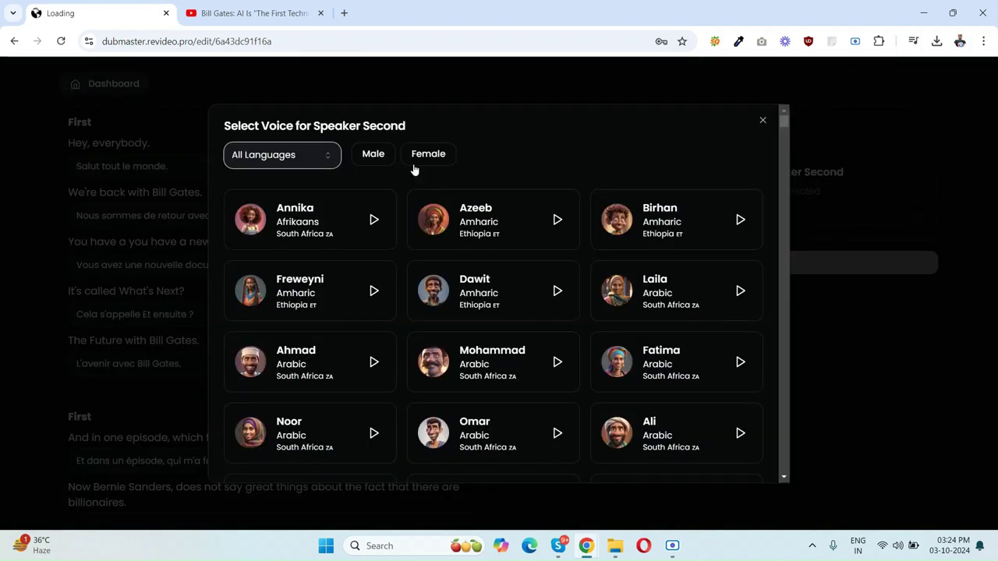
{"action": "left_click", "coordinate": [285, 160]}
{"action": "type", "text": "fr"}
{"action": "key", "text": "Return"}
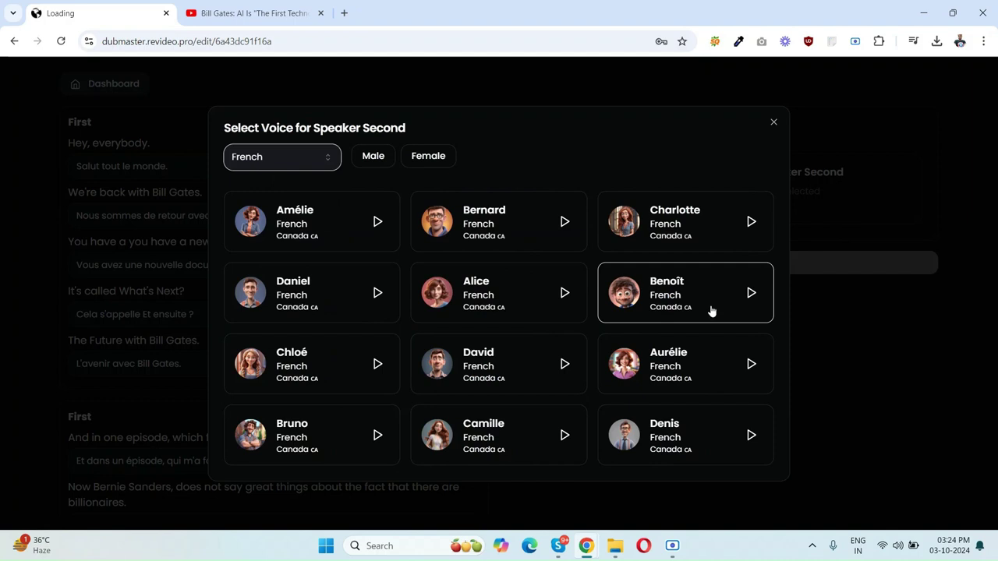
{"action": "left_click", "coordinate": [746, 296]}
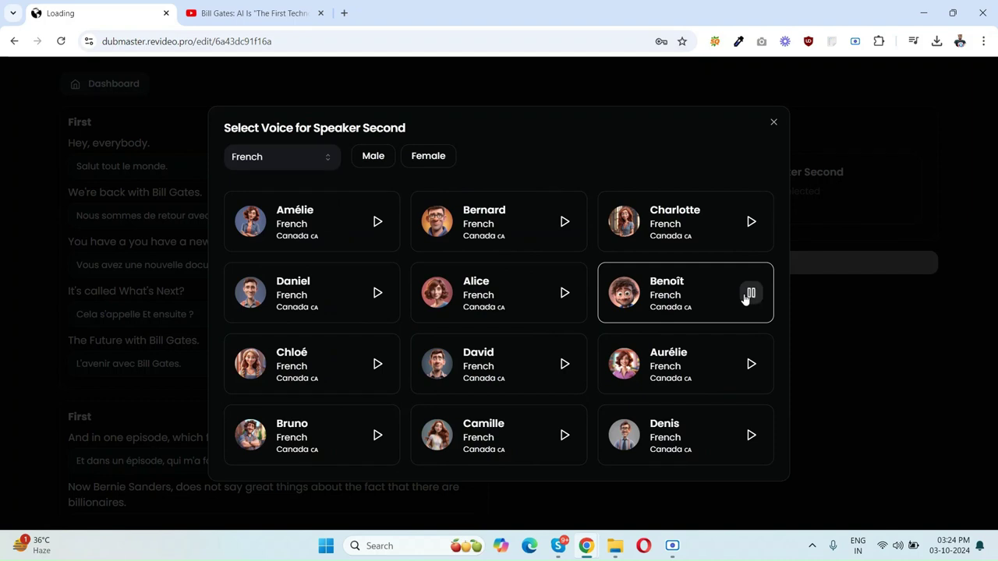
{"action": "left_click", "coordinate": [684, 295]}
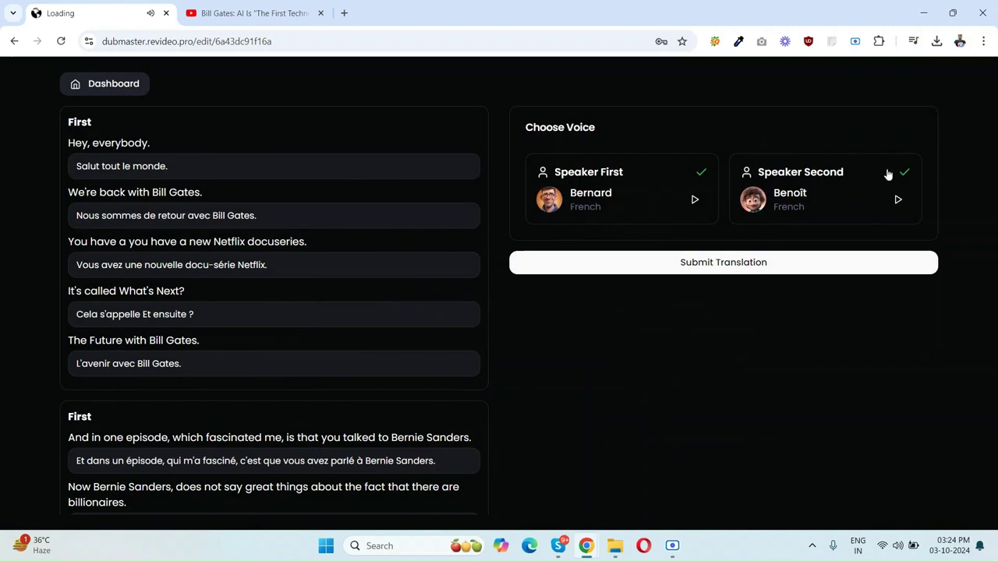
{"action": "left_click", "coordinate": [714, 273]}
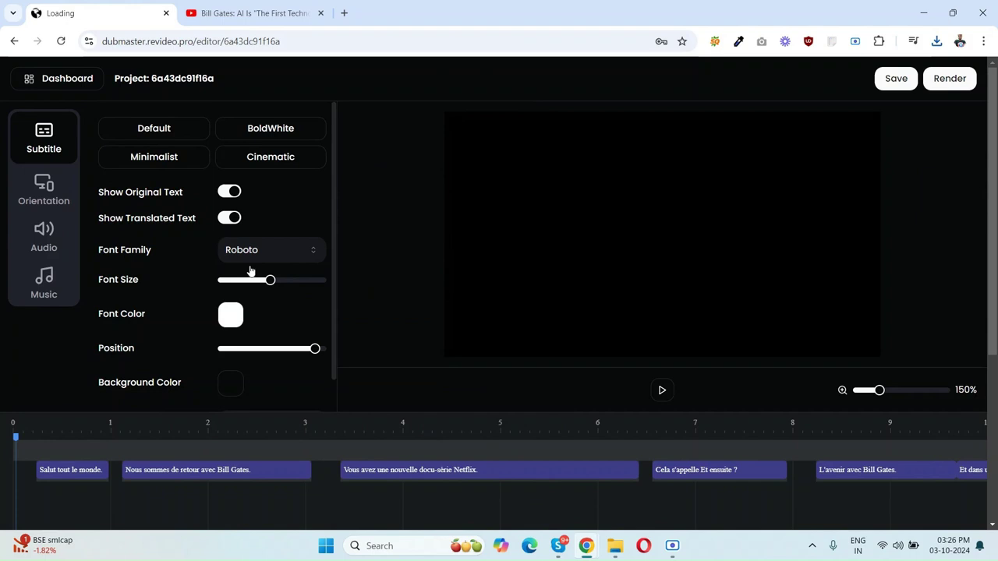
Step: Preview the dubbed interview from the start, pausing on the first subtitle 'Hey, everybody.'
{"action": "left_click", "coordinate": [668, 392]}
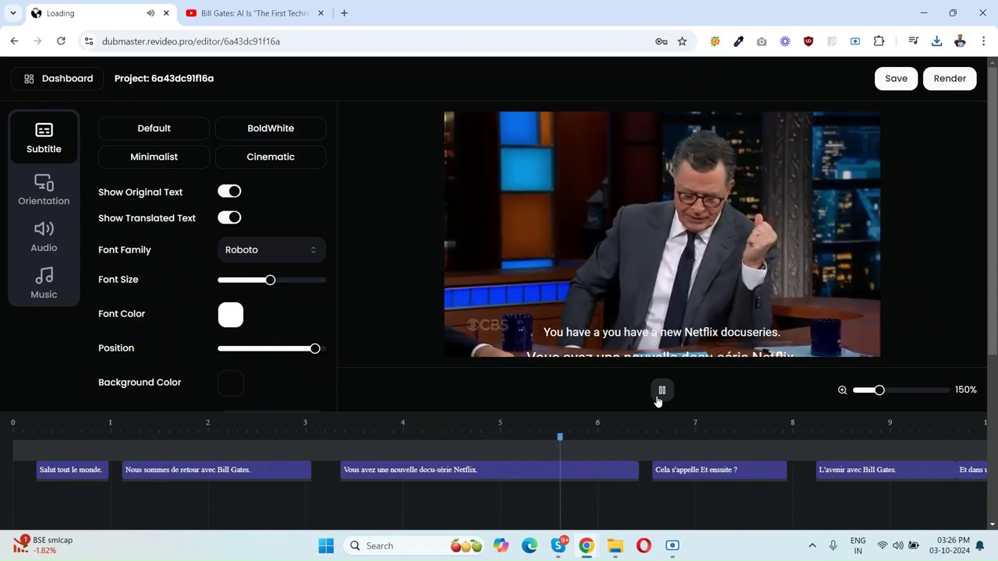
{"action": "left_click", "coordinate": [658, 395]}
{"action": "left_click_drag", "start_coordinate": [605, 435], "coordinate": [18, 471]}
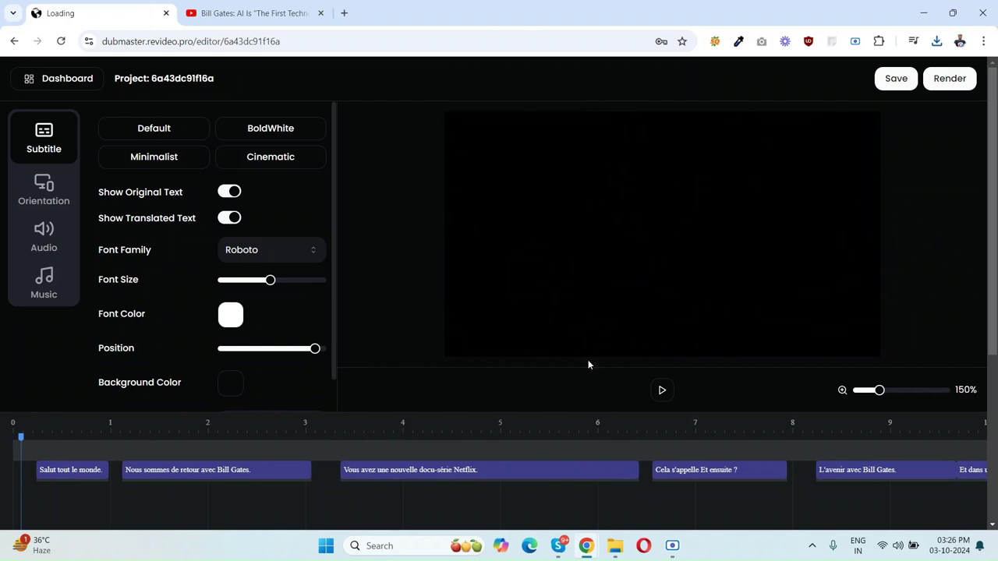
{"action": "left_click", "coordinate": [662, 392]}
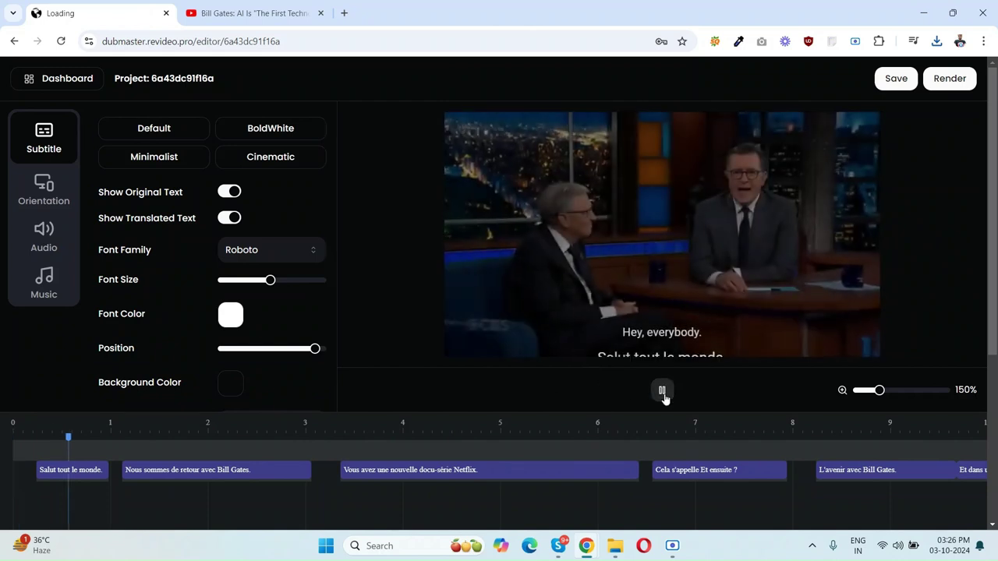
{"action": "left_click", "coordinate": [662, 392]}
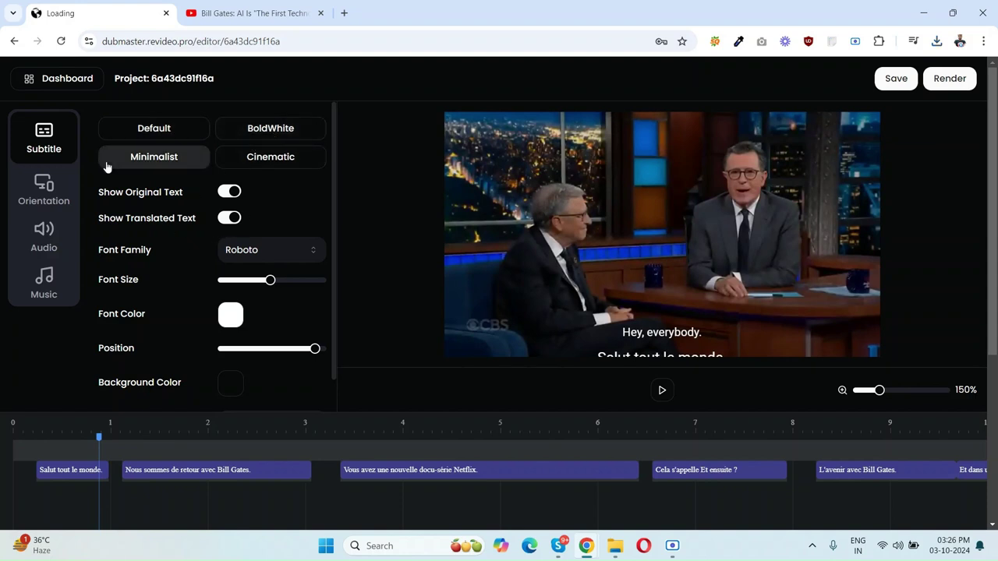
Step: Switch the subtitle font from Raleway to Merriweather and shrink the text size
{"action": "left_click", "coordinate": [250, 249]}
{"action": "left_click", "coordinate": [264, 385]}
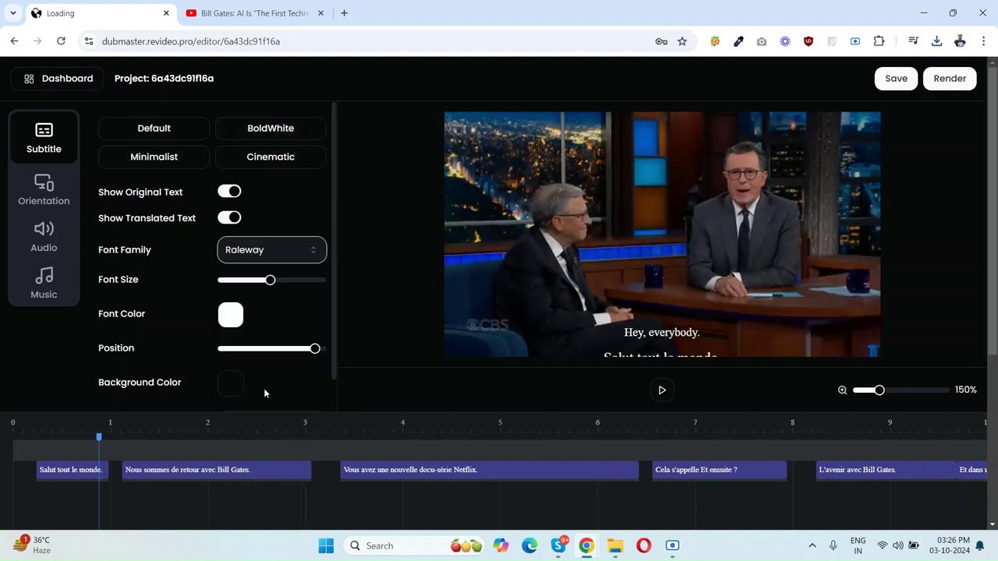
{"action": "left_click", "coordinate": [303, 245]}
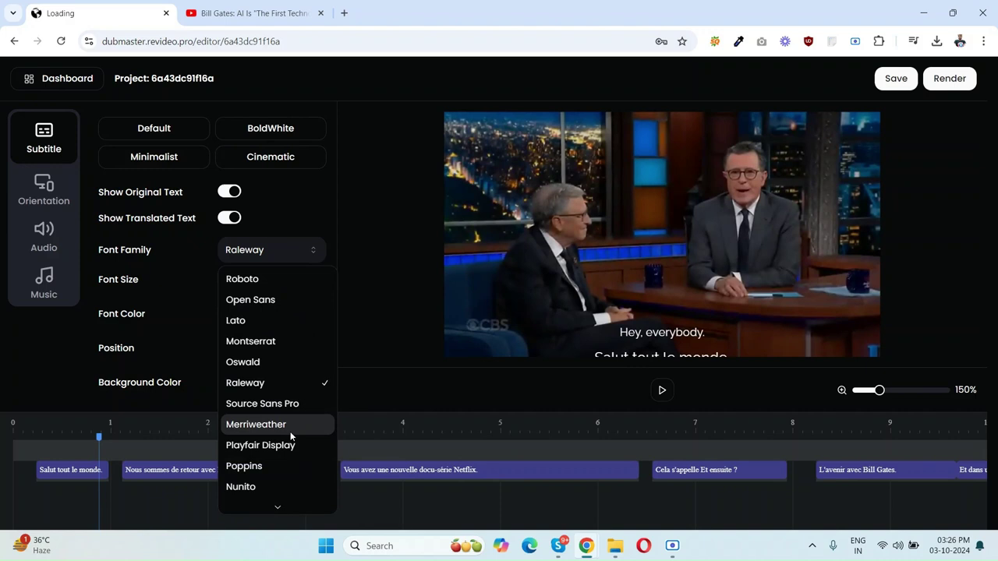
{"action": "left_click", "coordinate": [311, 424]}
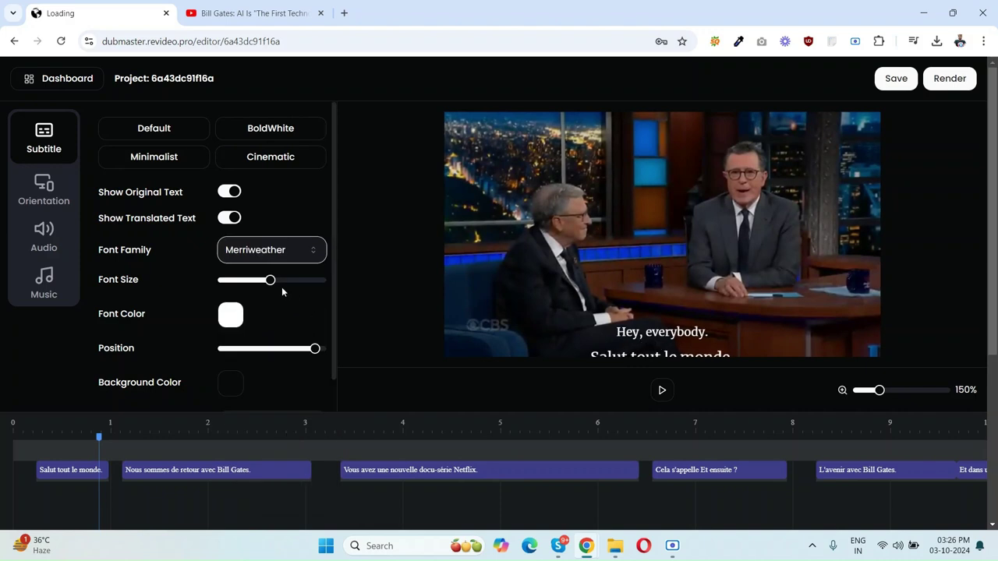
{"action": "left_click_drag", "start_coordinate": [273, 284], "coordinate": [245, 287]}
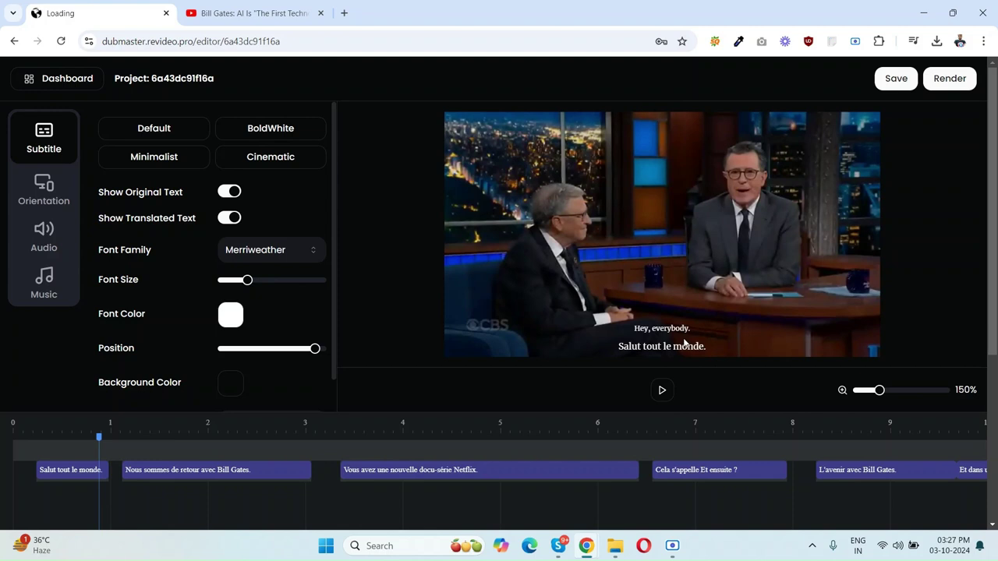
Step: Make the subtitle text pale teal and nudge its position in the frame
{"action": "left_click", "coordinate": [240, 321]}
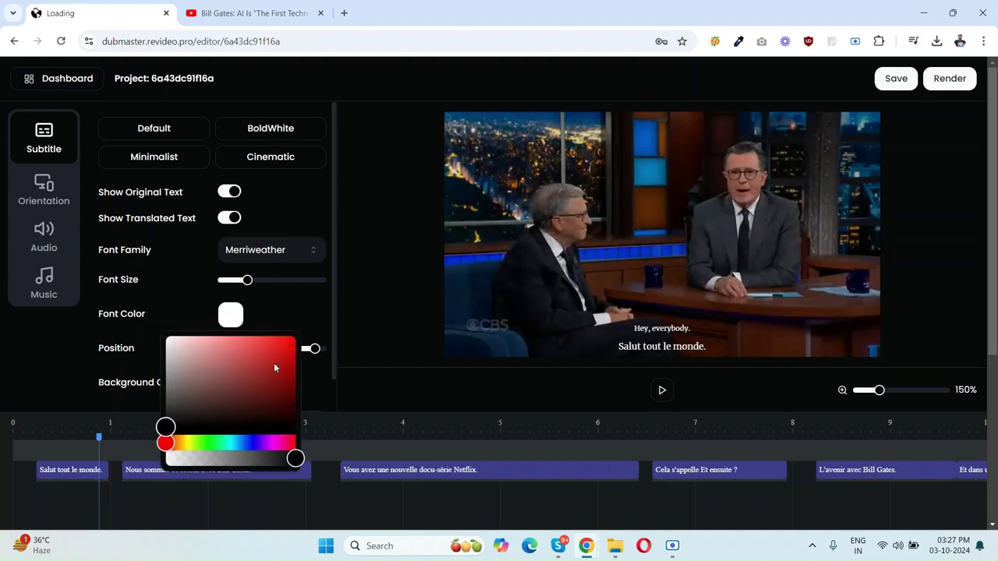
{"action": "left_click_drag", "start_coordinate": [274, 367], "coordinate": [275, 341]}
{"action": "left_click", "coordinate": [228, 442]}
{"action": "left_click", "coordinate": [241, 391]}
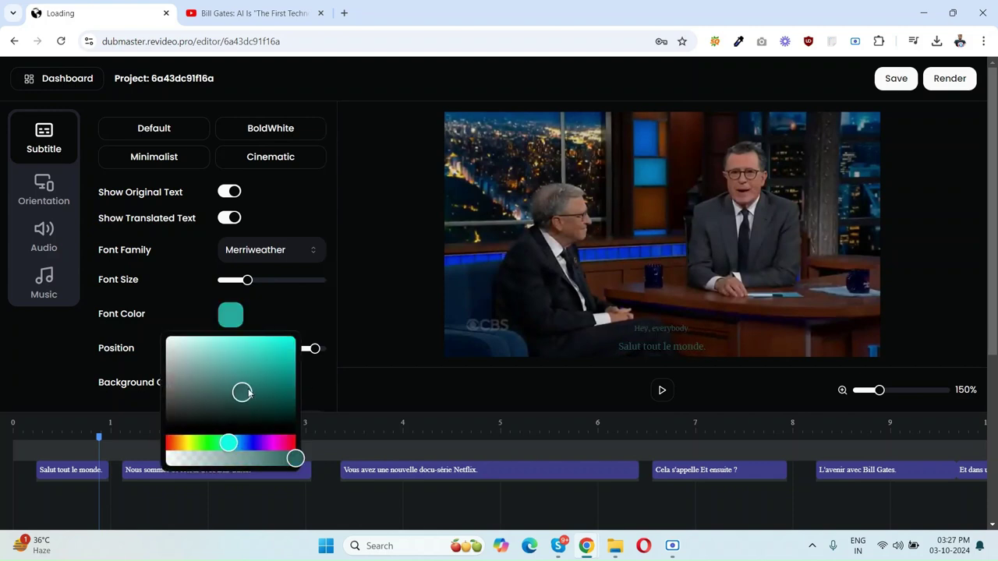
{"action": "left_click_drag", "start_coordinate": [242, 391], "coordinate": [206, 355]}
{"action": "left_click", "coordinate": [187, 349]}
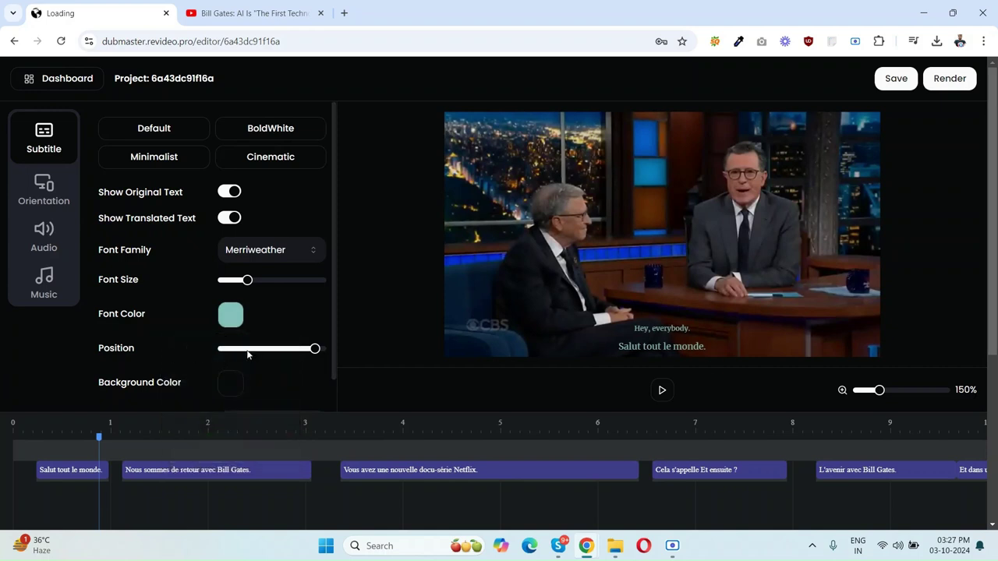
{"action": "left_click_drag", "start_coordinate": [320, 353], "coordinate": [310, 363]}
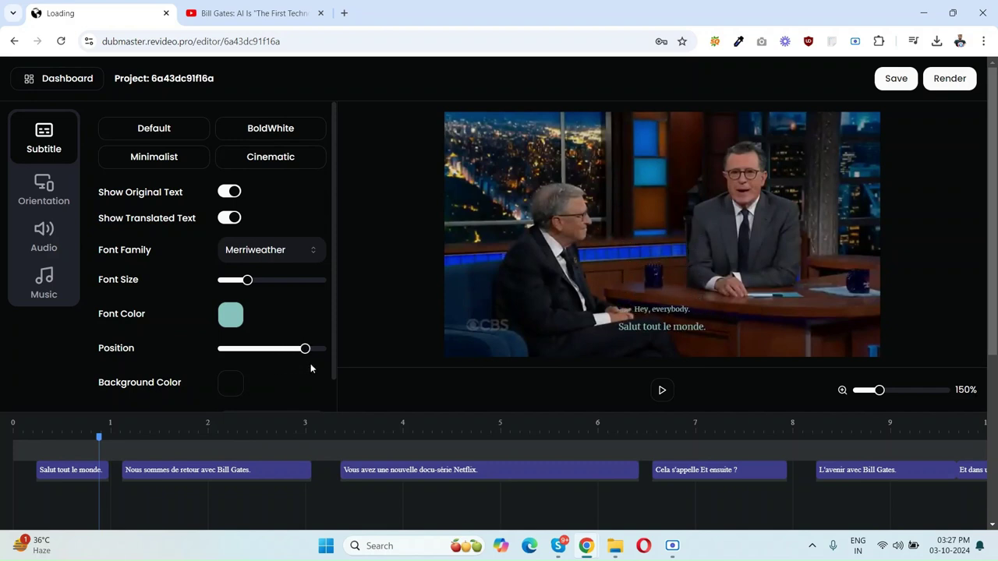
Step: Give the subtitle box a dark red background colour
{"action": "left_click", "coordinate": [237, 385]}
{"action": "left_click", "coordinate": [210, 272]}
{"action": "left_click_drag", "start_coordinate": [210, 273], "coordinate": [276, 298]}
{"action": "left_click", "coordinate": [609, 246]}
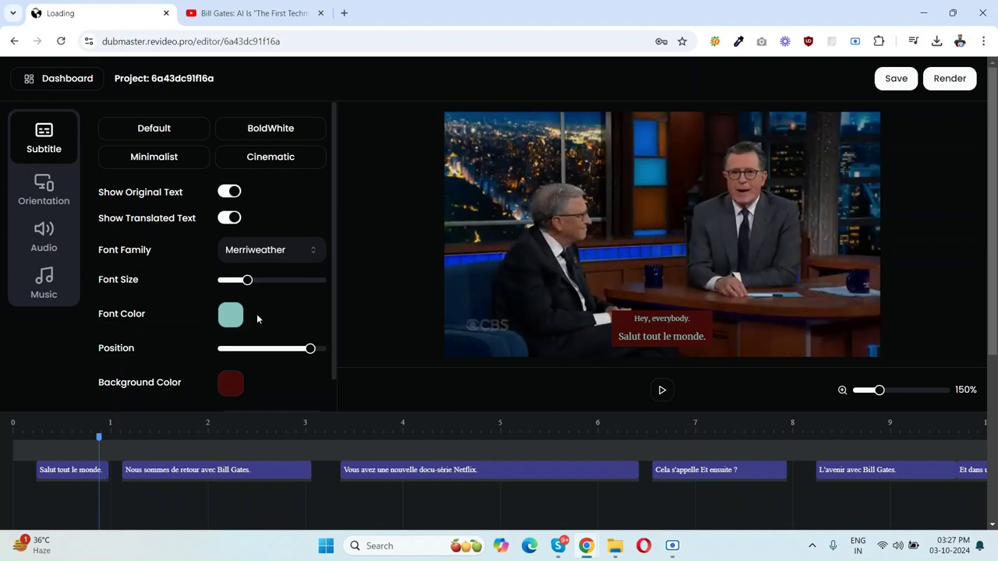
{"action": "left_click", "coordinate": [45, 187]}
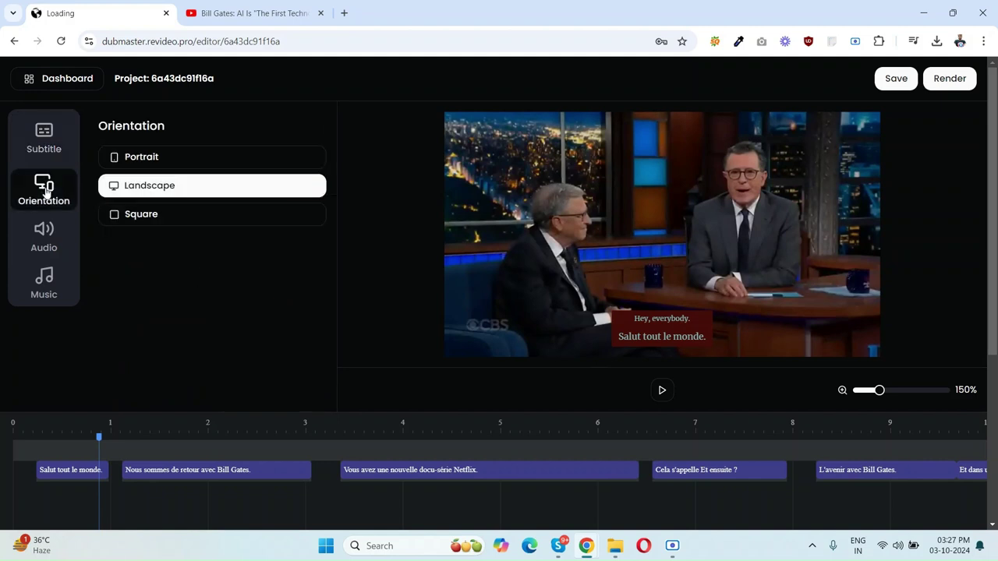
Step: Compare portrait, landscape and square orientations, settling on square
{"action": "left_click", "coordinate": [156, 181]}
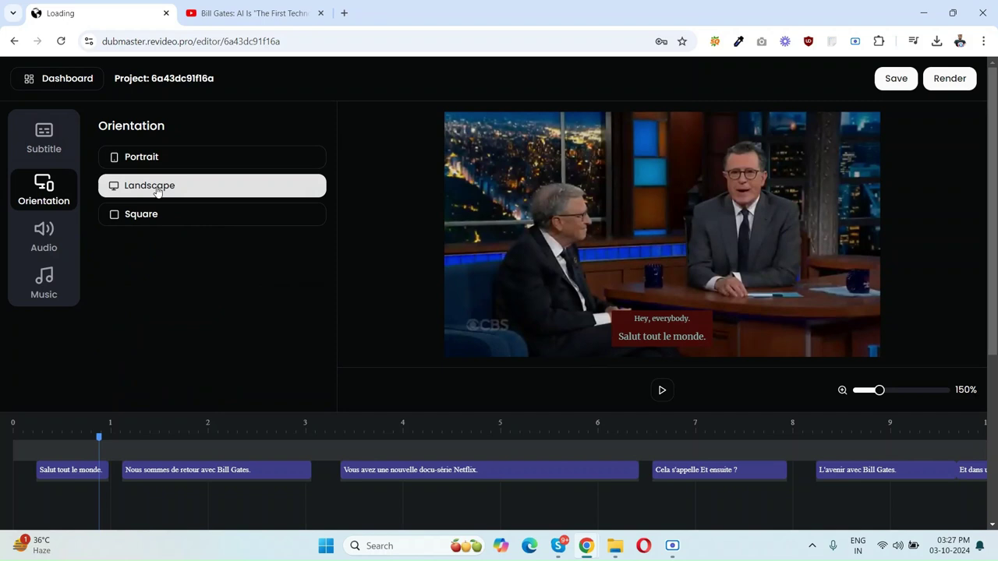
{"action": "left_click", "coordinate": [188, 160]}
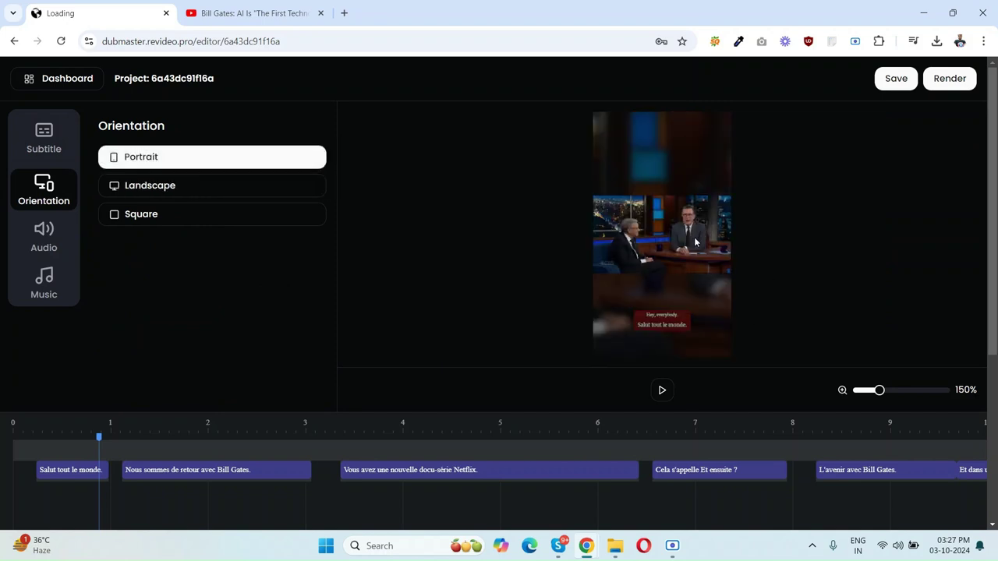
{"action": "left_click", "coordinate": [154, 215]}
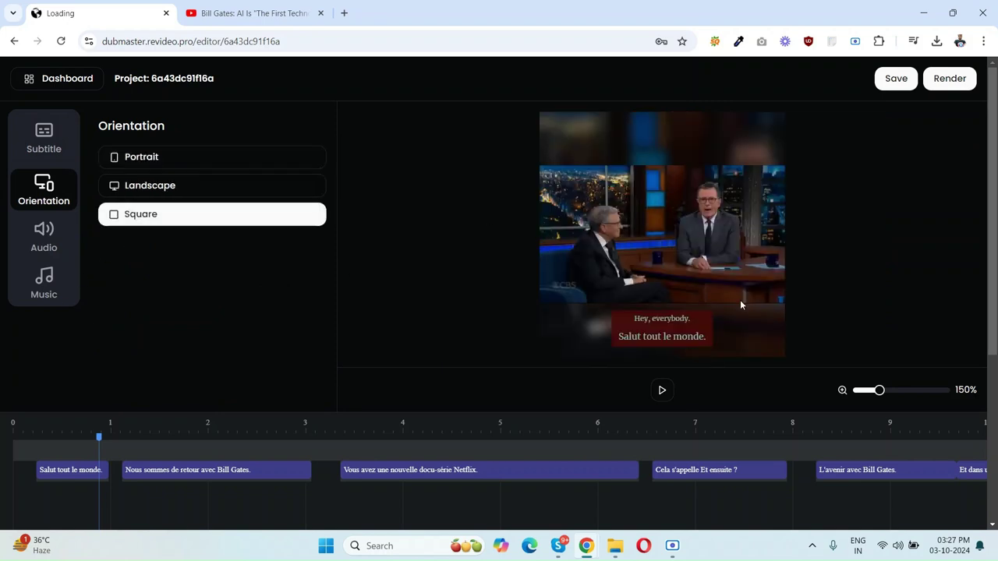
{"action": "left_click", "coordinate": [127, 157]}
{"action": "left_click", "coordinate": [150, 189]}
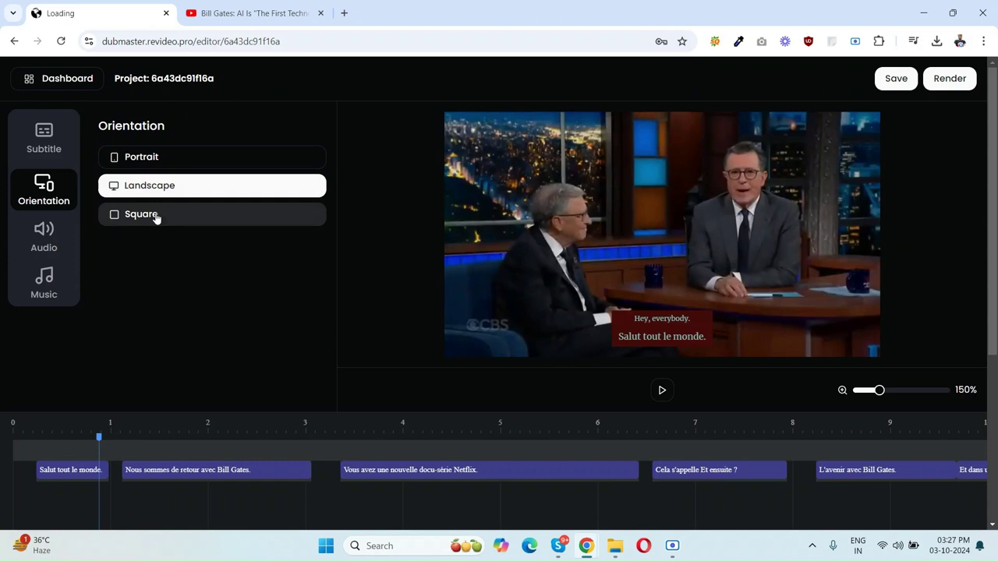
{"action": "left_click", "coordinate": [155, 216]}
{"action": "left_click", "coordinate": [44, 240]}
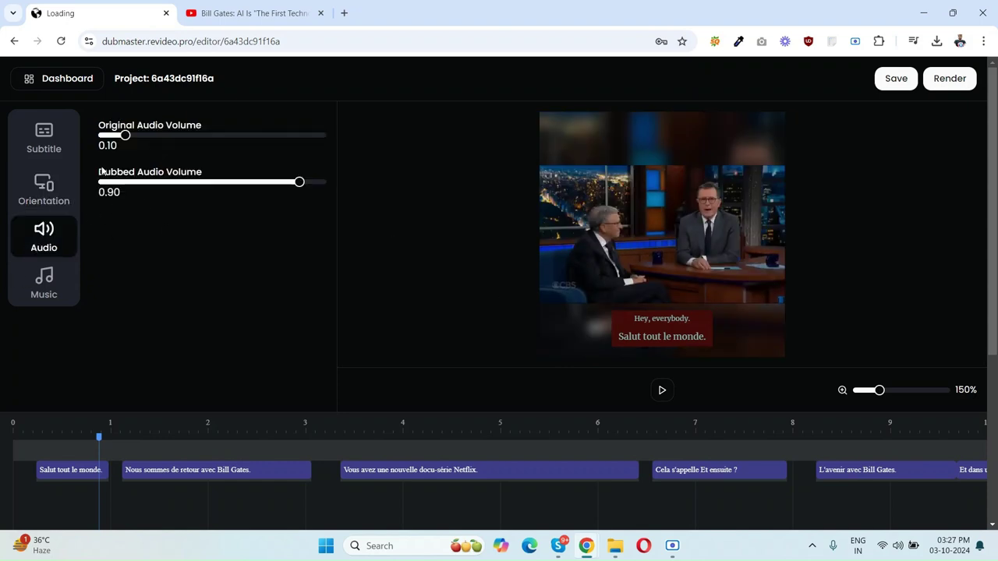
Step: Mute original audio at 0.00, raise dubbed audio to 0.97, and preview the result
{"action": "left_click_drag", "start_coordinate": [129, 136], "coordinate": [93, 143]}
{"action": "left_click_drag", "start_coordinate": [297, 188], "coordinate": [318, 189]}
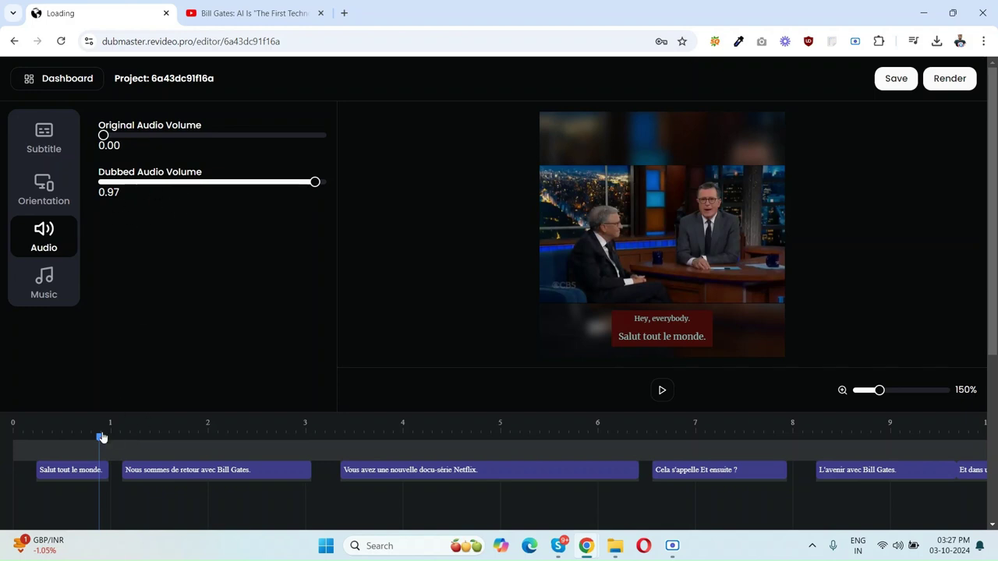
{"action": "left_click_drag", "start_coordinate": [102, 437], "coordinate": [19, 439]}
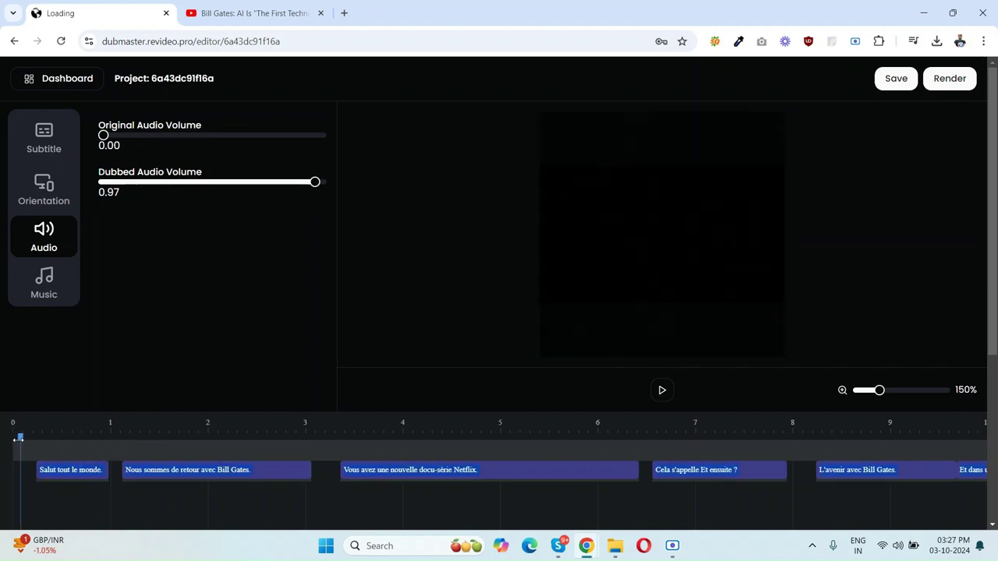
{"action": "left_click", "coordinate": [661, 393]}
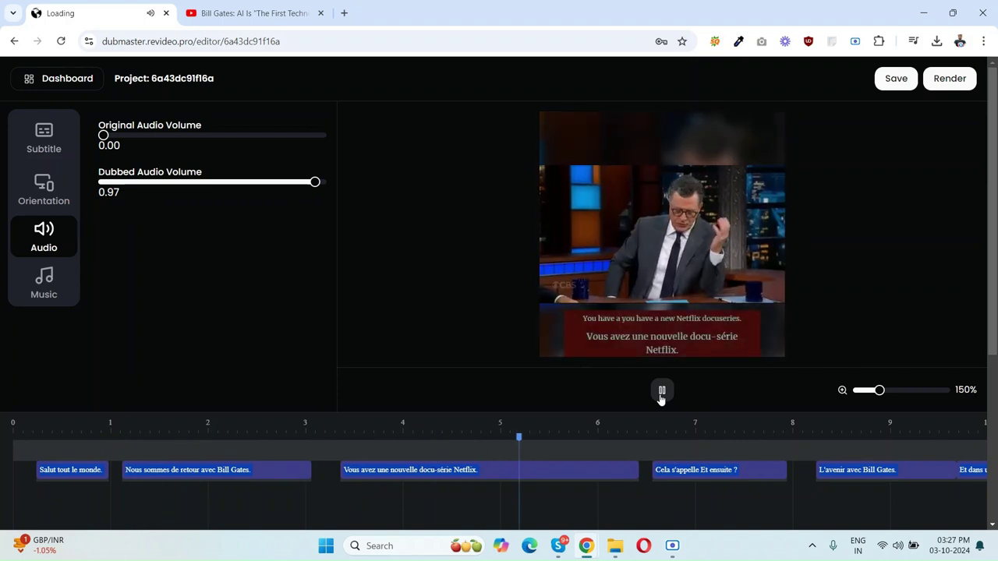
{"action": "left_click", "coordinate": [661, 391]}
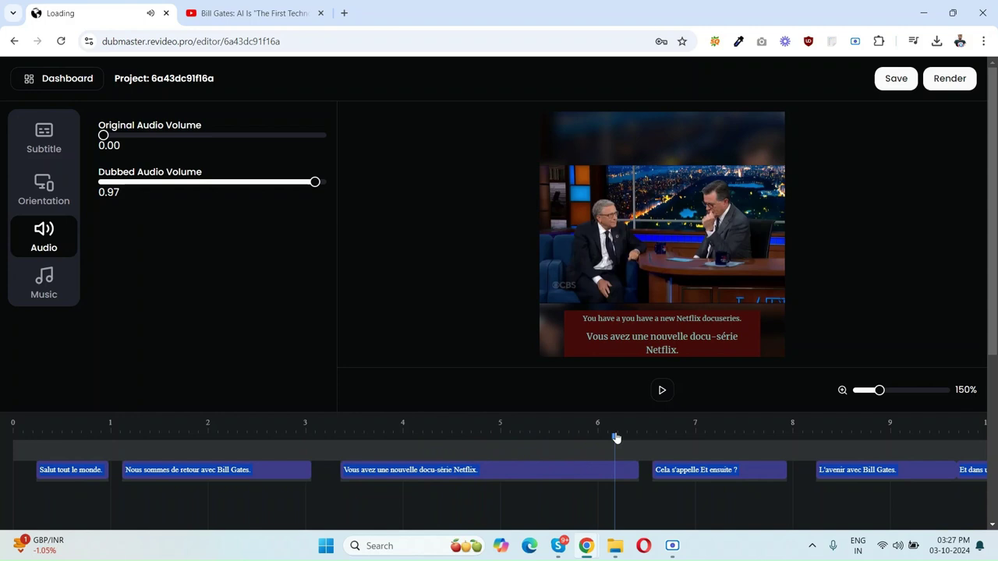
{"action": "left_click_drag", "start_coordinate": [616, 439], "coordinate": [120, 429]}
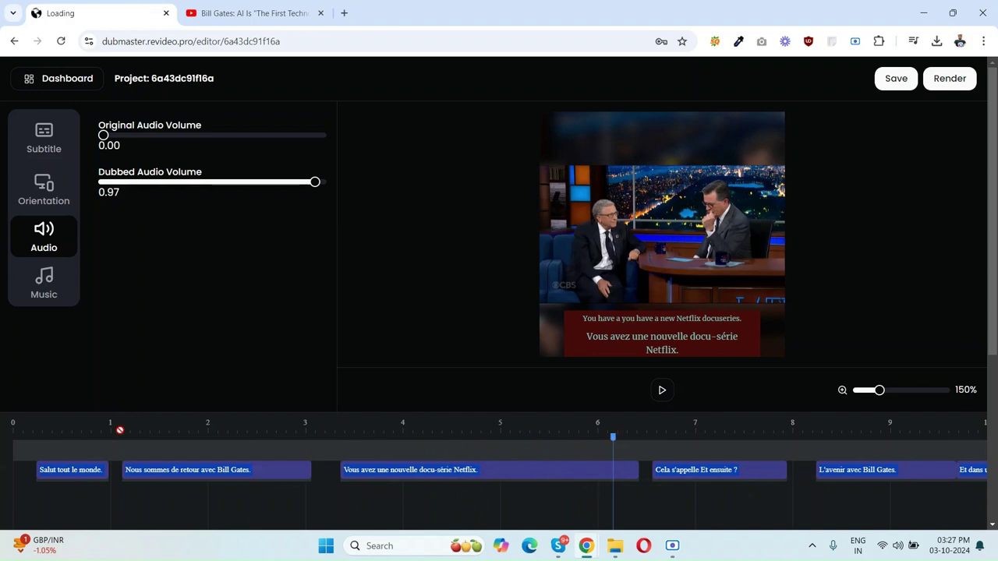
{"action": "left_click", "coordinate": [36, 277]}
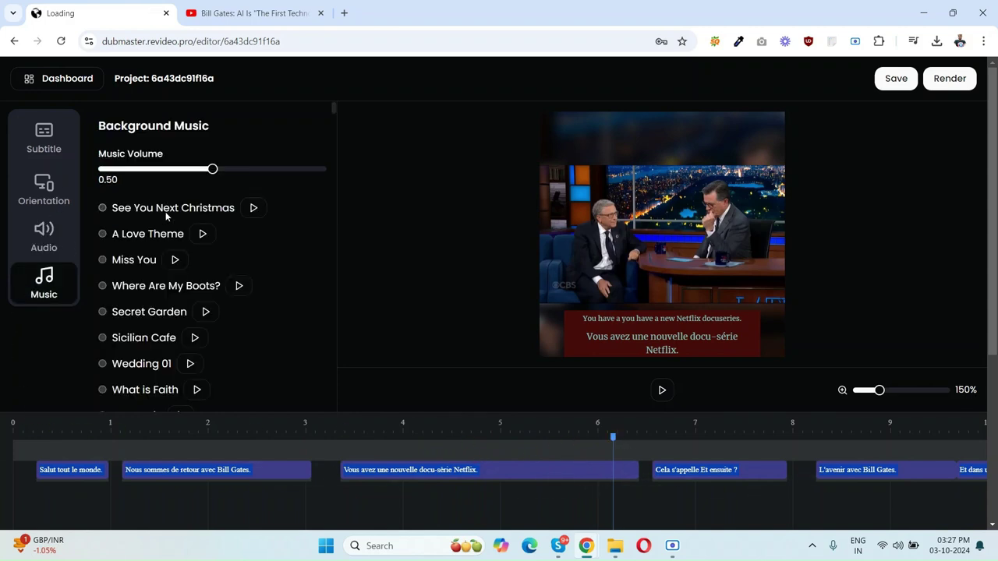
Step: Pick 'See You Next Christmas' as background music at volume 0.50 and rewind the preview
{"action": "scroll", "coordinate": [186, 258], "scroll_direction": "down", "scroll_amount": 15}
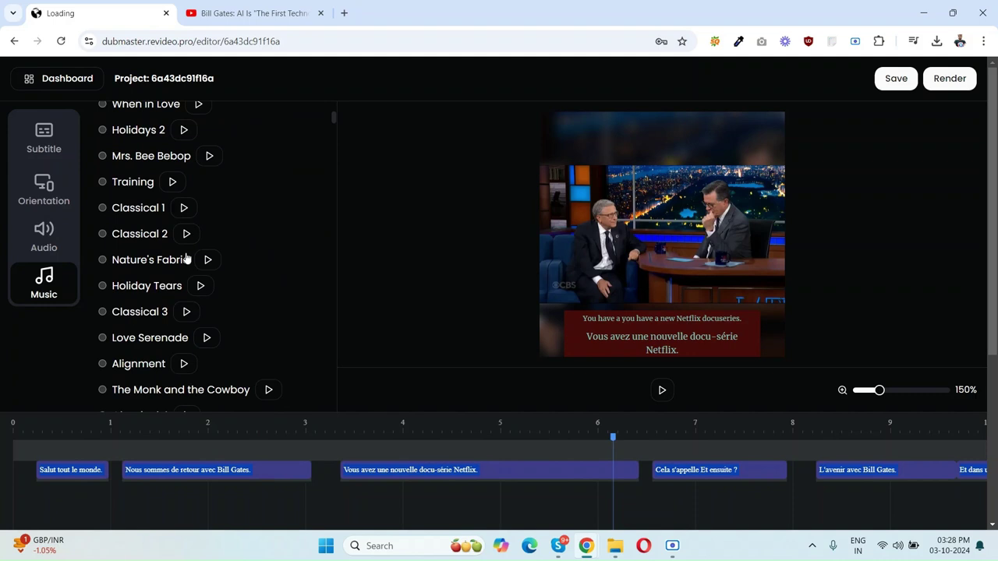
{"action": "scroll", "coordinate": [186, 258], "scroll_direction": "down", "scroll_amount": 15}
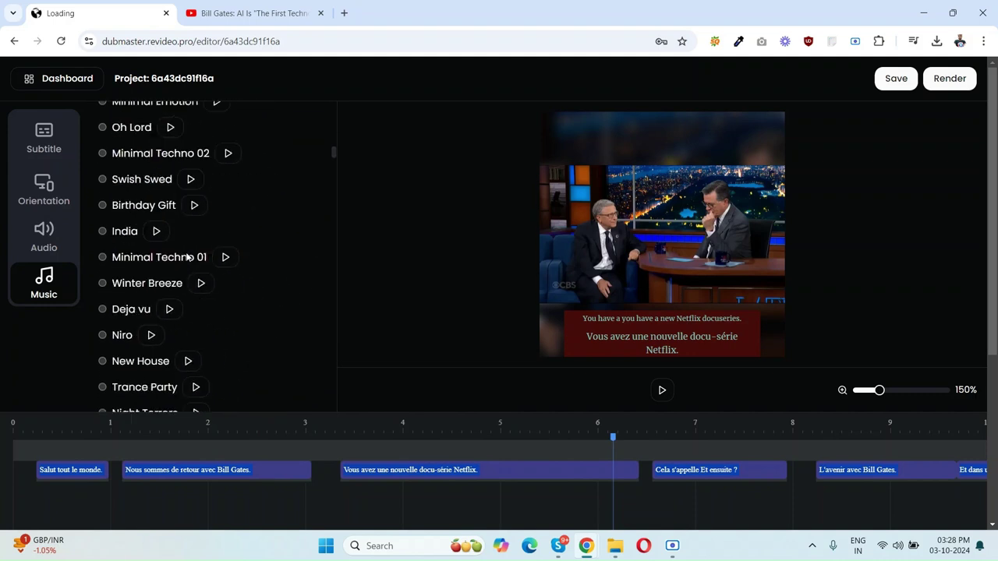
{"action": "scroll", "coordinate": [186, 257], "scroll_direction": "down", "scroll_amount": 15}
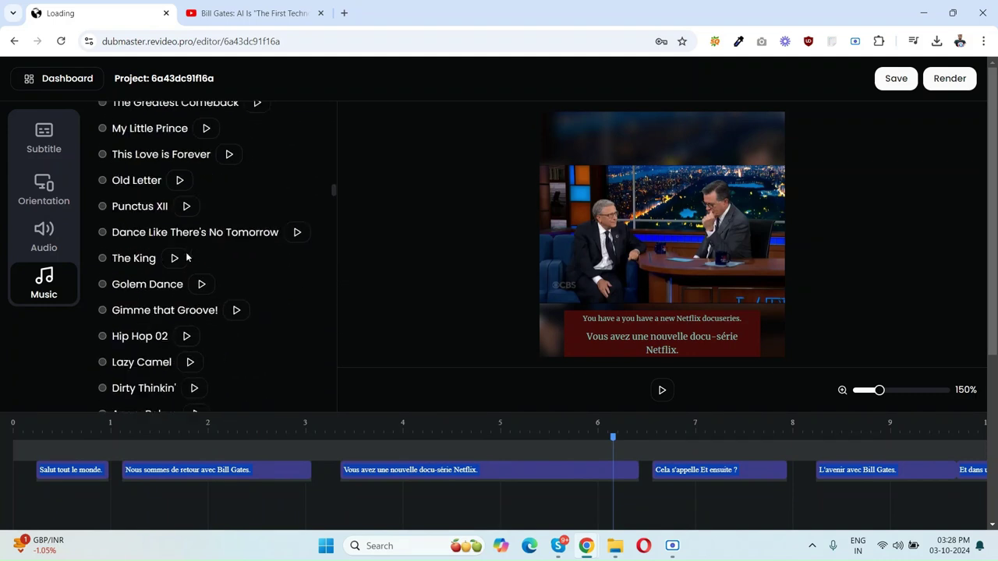
{"action": "scroll", "coordinate": [186, 257], "scroll_direction": "down", "scroll_amount": 15}
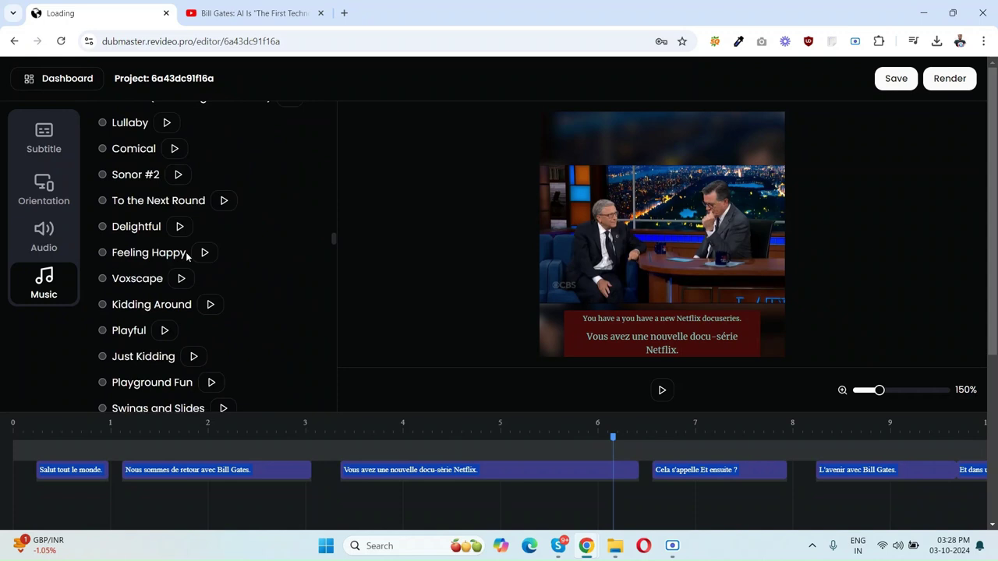
{"action": "scroll", "coordinate": [185, 257], "scroll_direction": "down", "scroll_amount": 15}
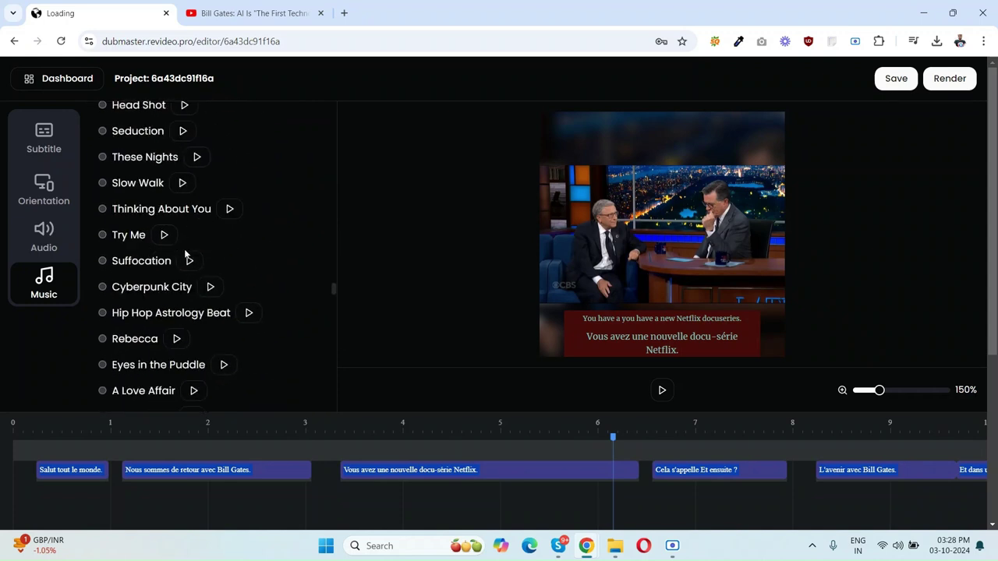
{"action": "scroll", "coordinate": [189, 263], "scroll_direction": "down", "scroll_amount": 15}
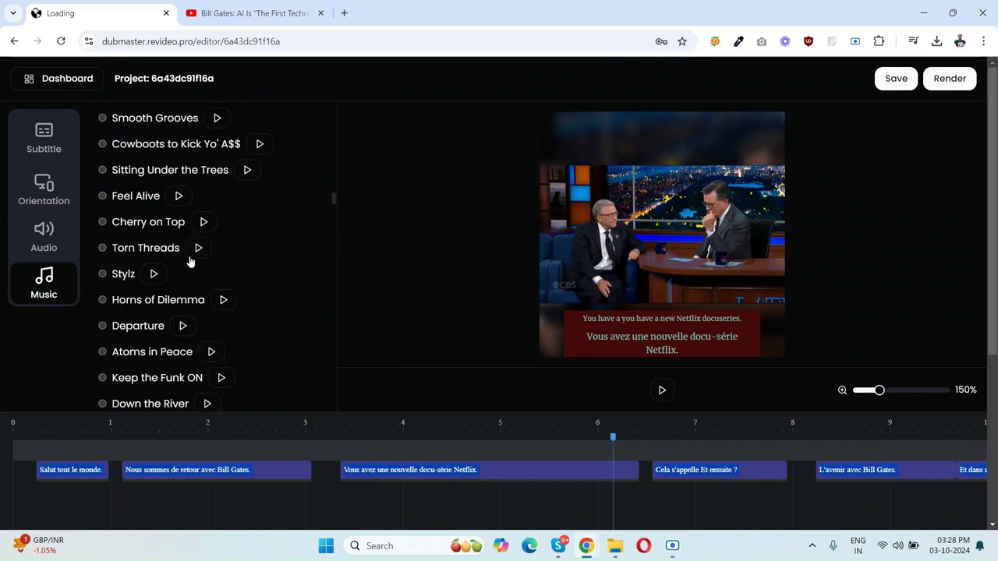
{"action": "scroll", "coordinate": [191, 264], "scroll_direction": "up", "scroll_amount": 20}
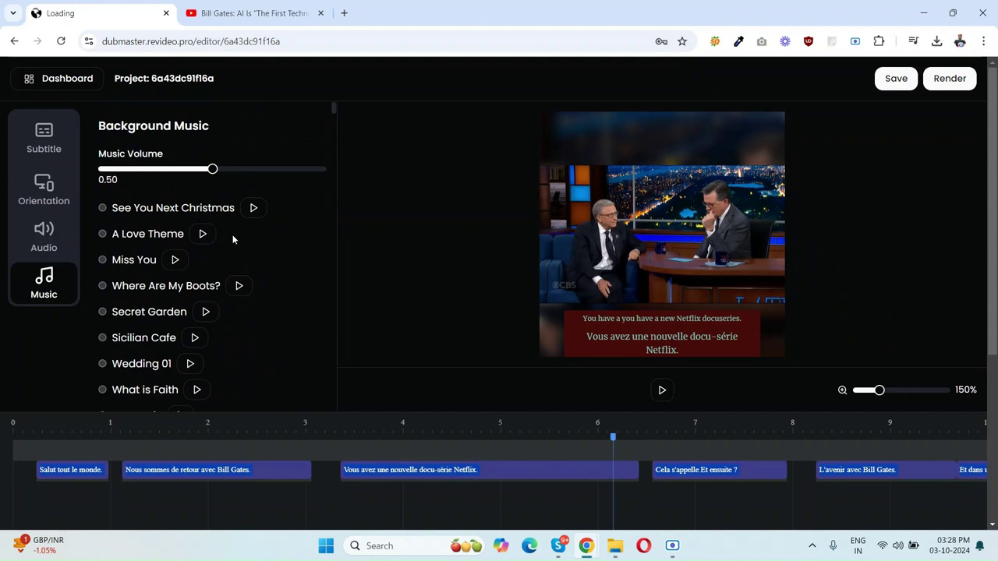
{"action": "left_click", "coordinate": [102, 209]}
{"action": "left_click_drag", "start_coordinate": [610, 438], "coordinate": [12, 437]}
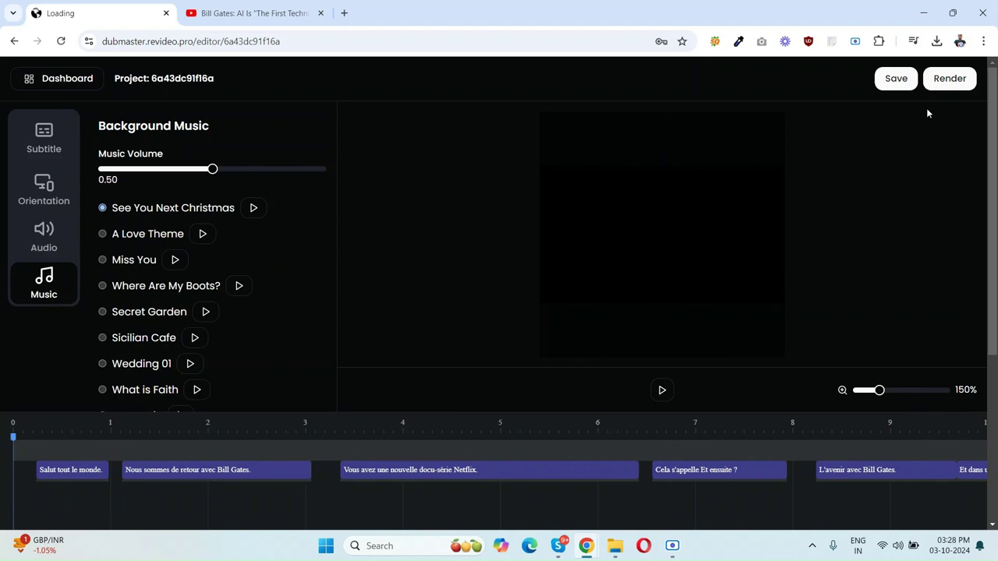
Step: Save and render 'Bill Gates Dub Video', returning to the Projects page
{"action": "left_click", "coordinate": [894, 81]}
{"action": "left_click", "coordinate": [954, 87]}
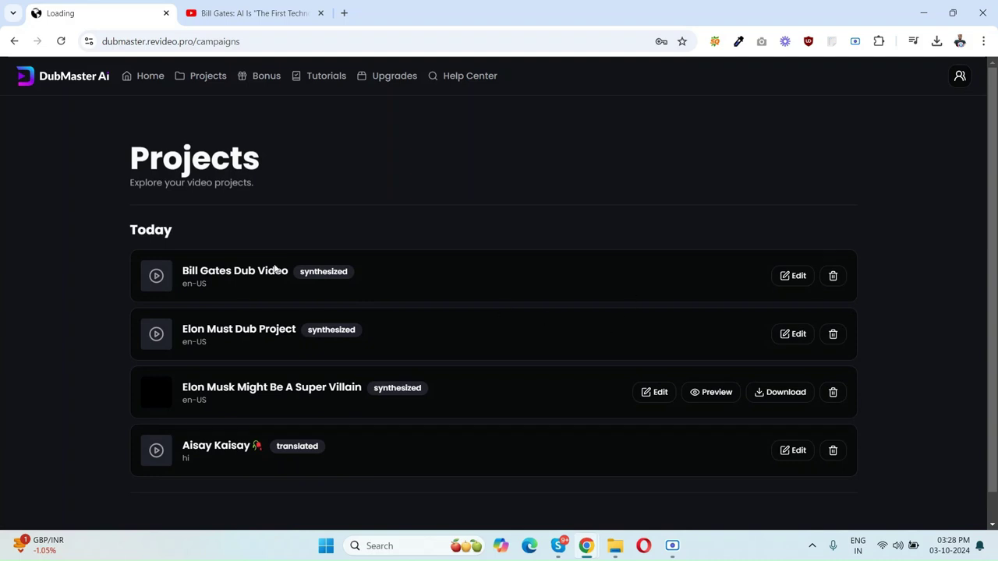
{"action": "triple_click", "coordinate": [246, 270]}
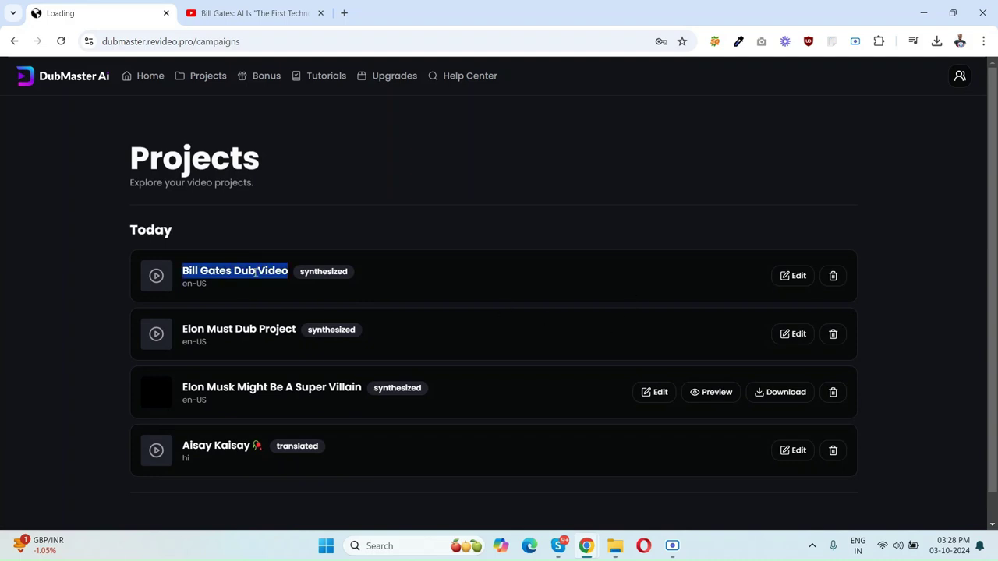
Step: Reopen the Bill Gates Dub Video project and play its square preview with the French subtitles
{"action": "left_click", "coordinate": [789, 275]}
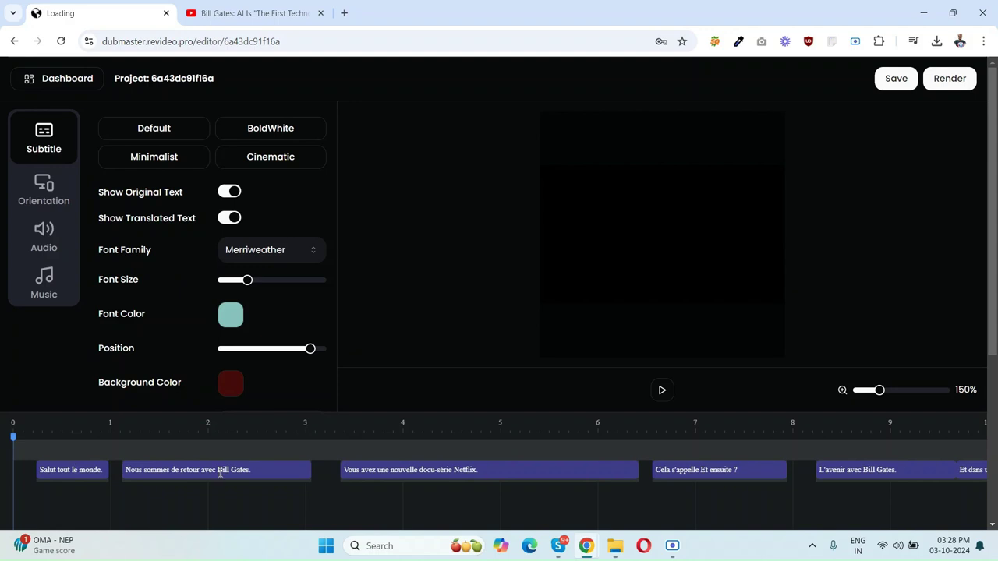
{"action": "left_click", "coordinate": [666, 389]}
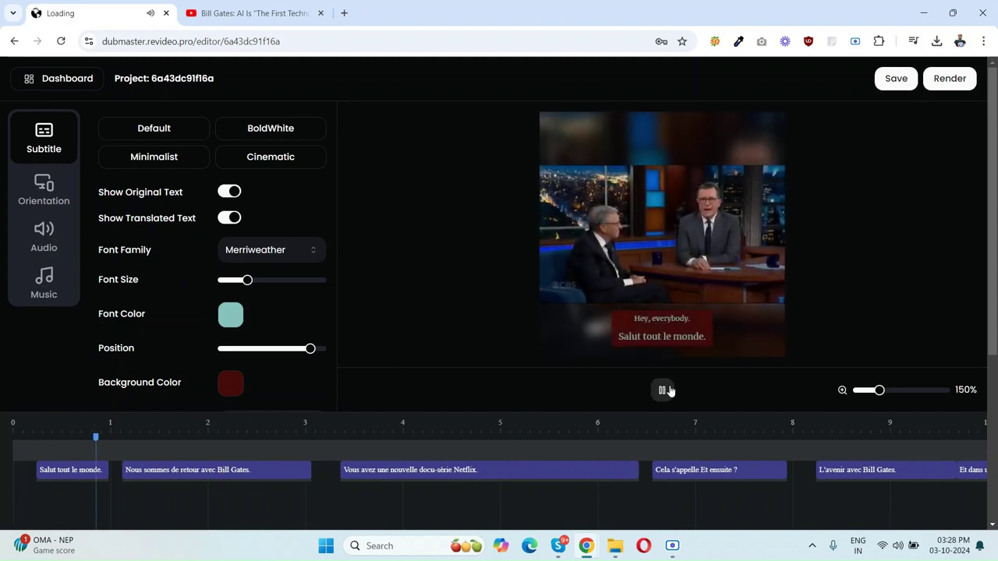